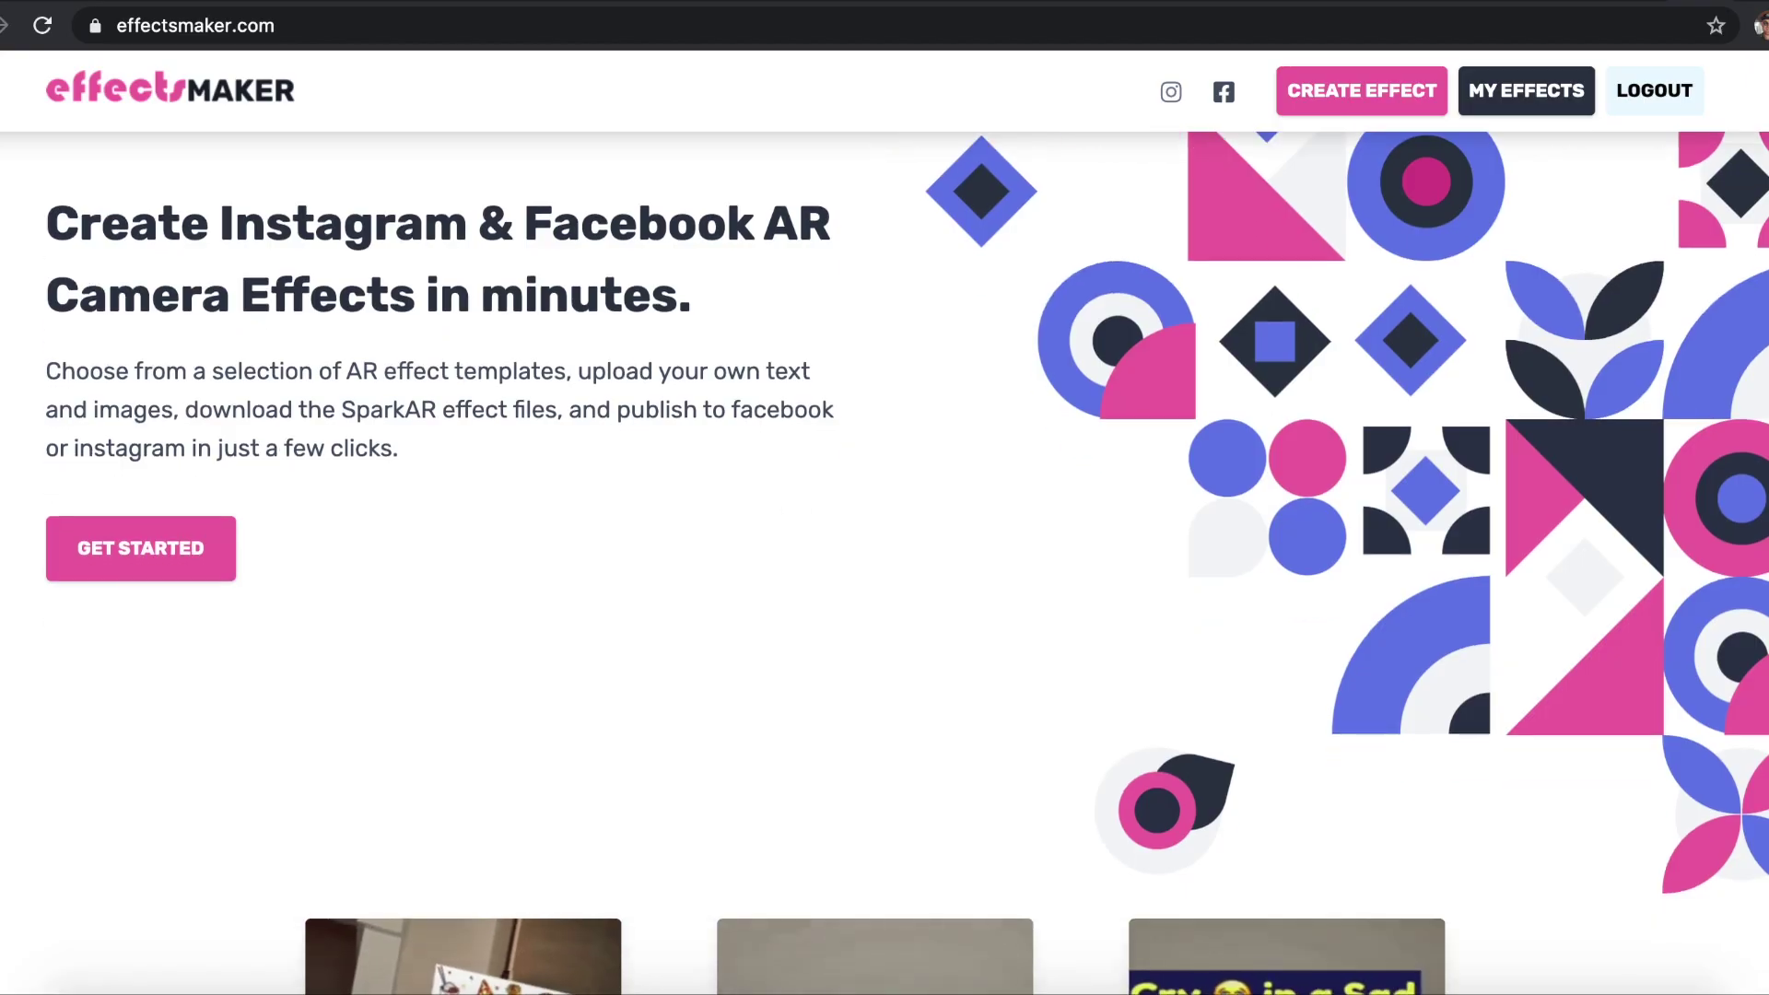
scroll(876, 538, "down", 3)
scroll(876, 537, "down", 2)
scroll(885, 552, "down", 5)
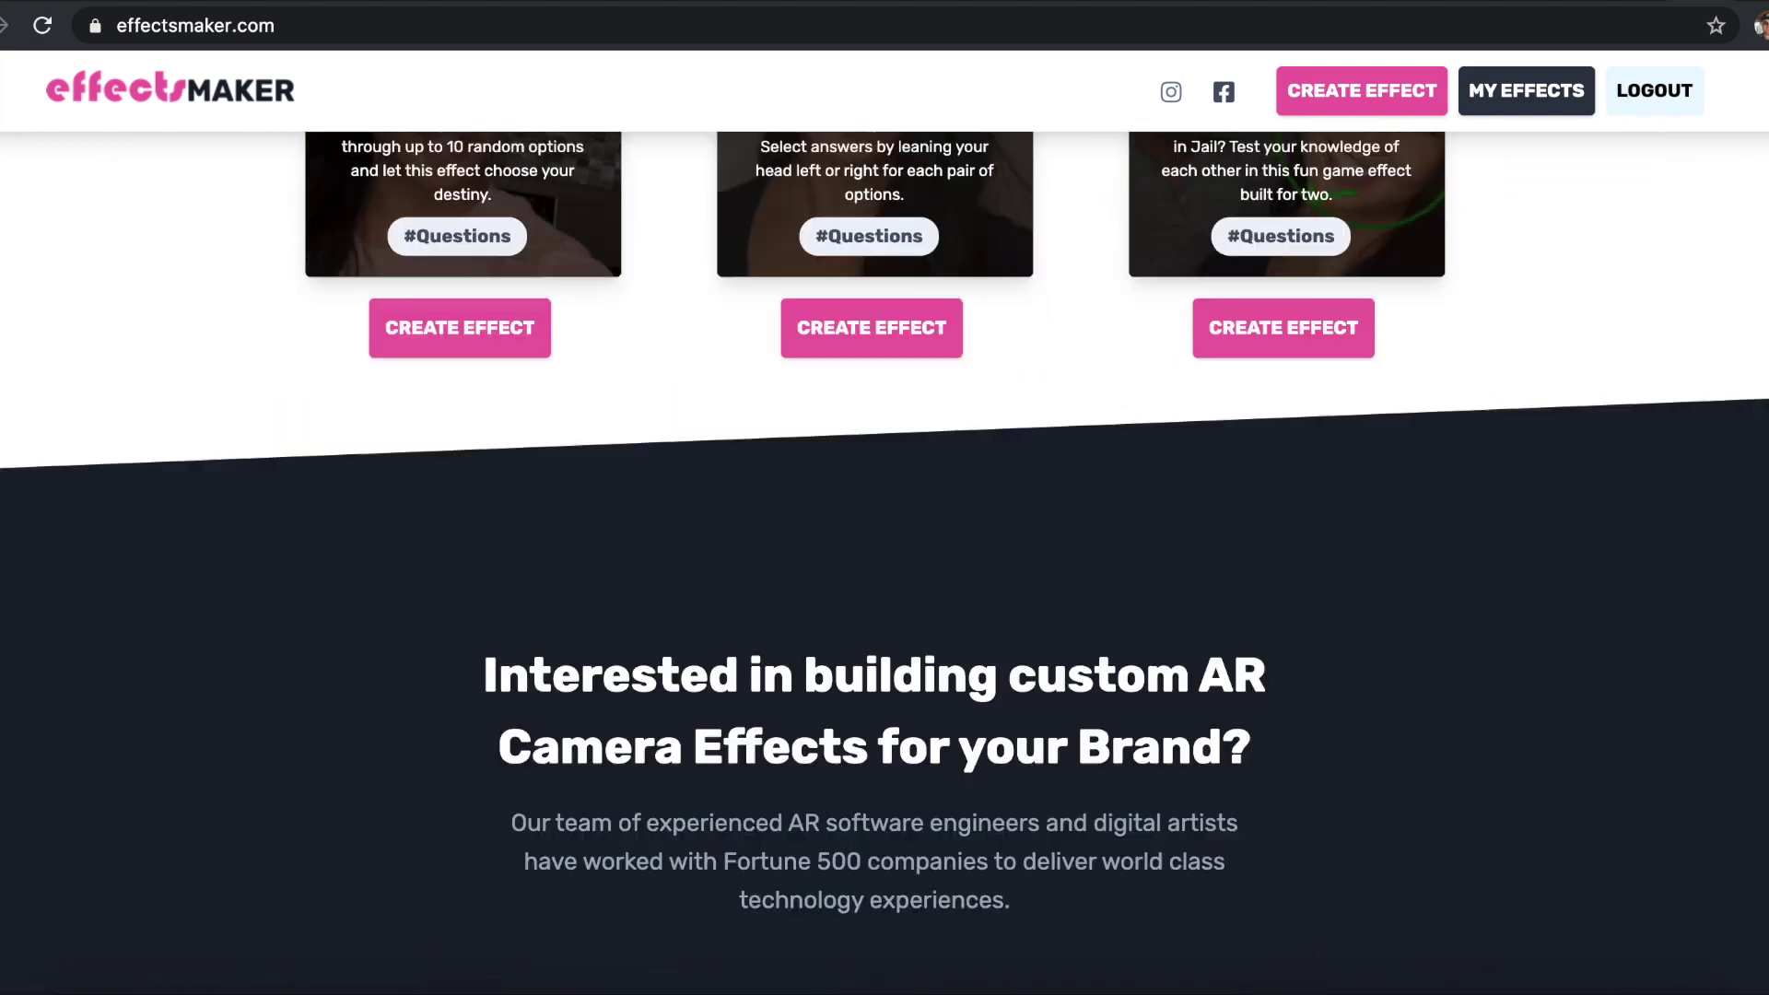
scroll(885, 553, "up", 4)
scroll(884, 552, "up", 3)
scroll(885, 553, "up", 3)
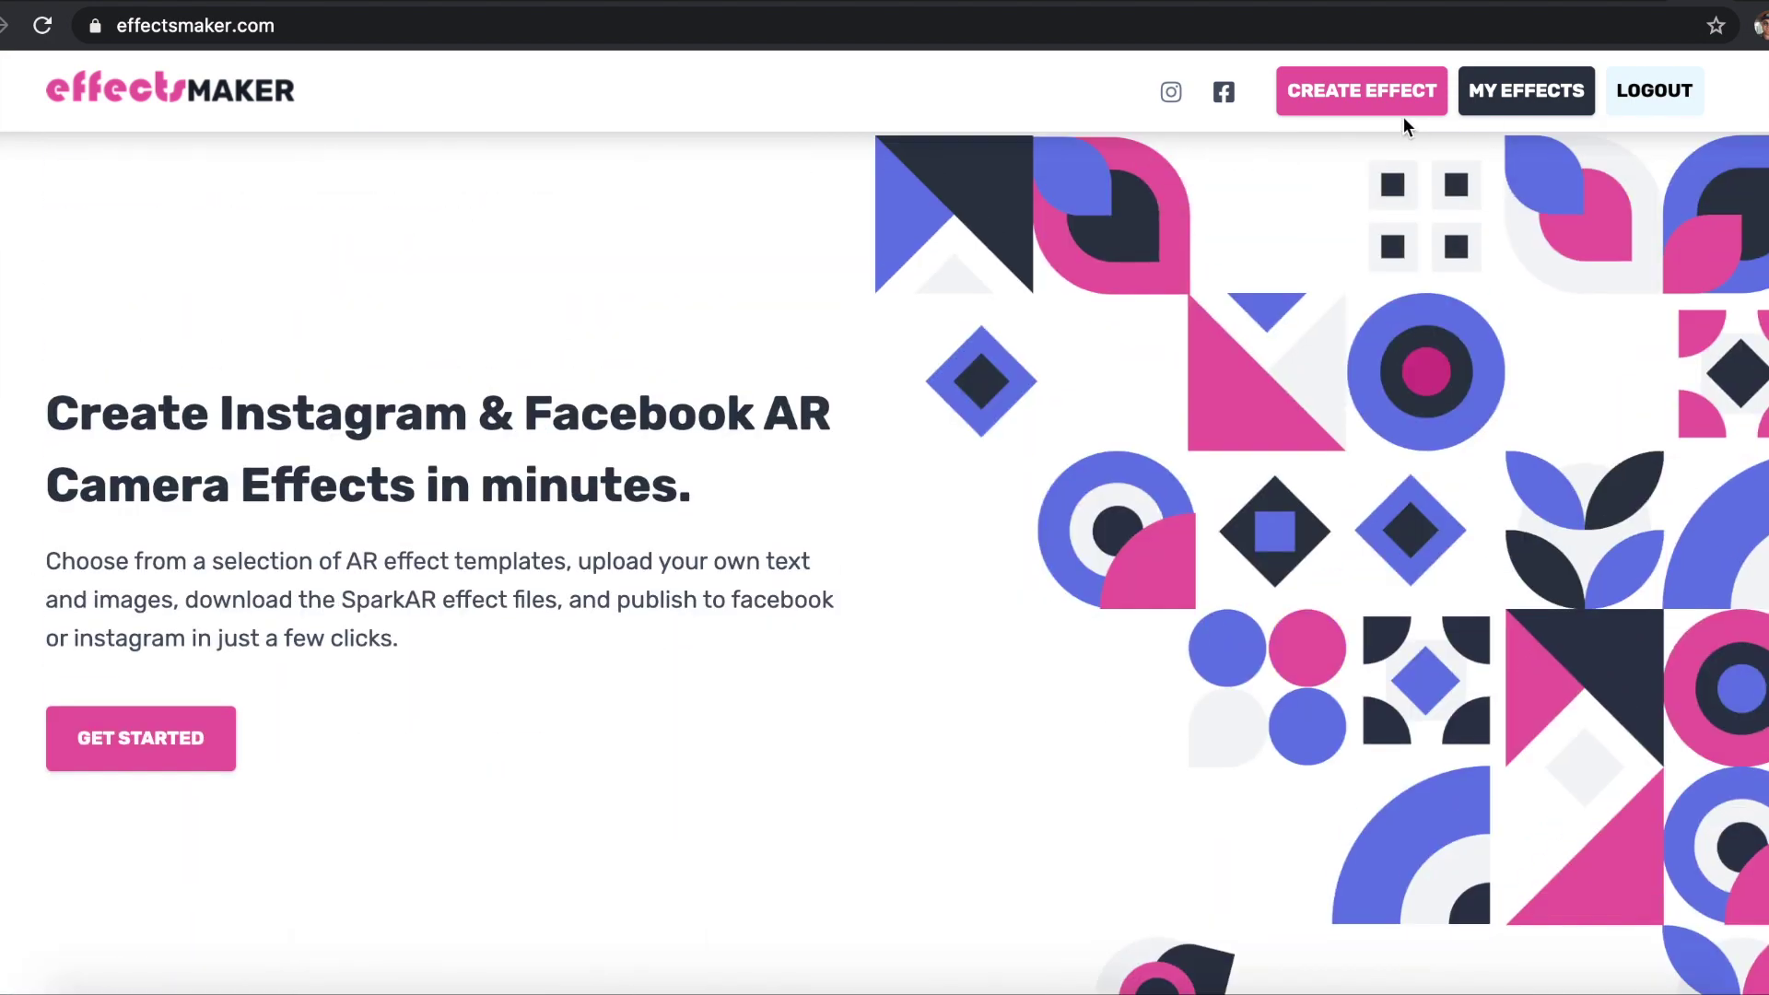
Step: Open the effect template gallery from CREATE EFFECT to reach the Q&A Pop Quiz! template
left_click(1294, 97)
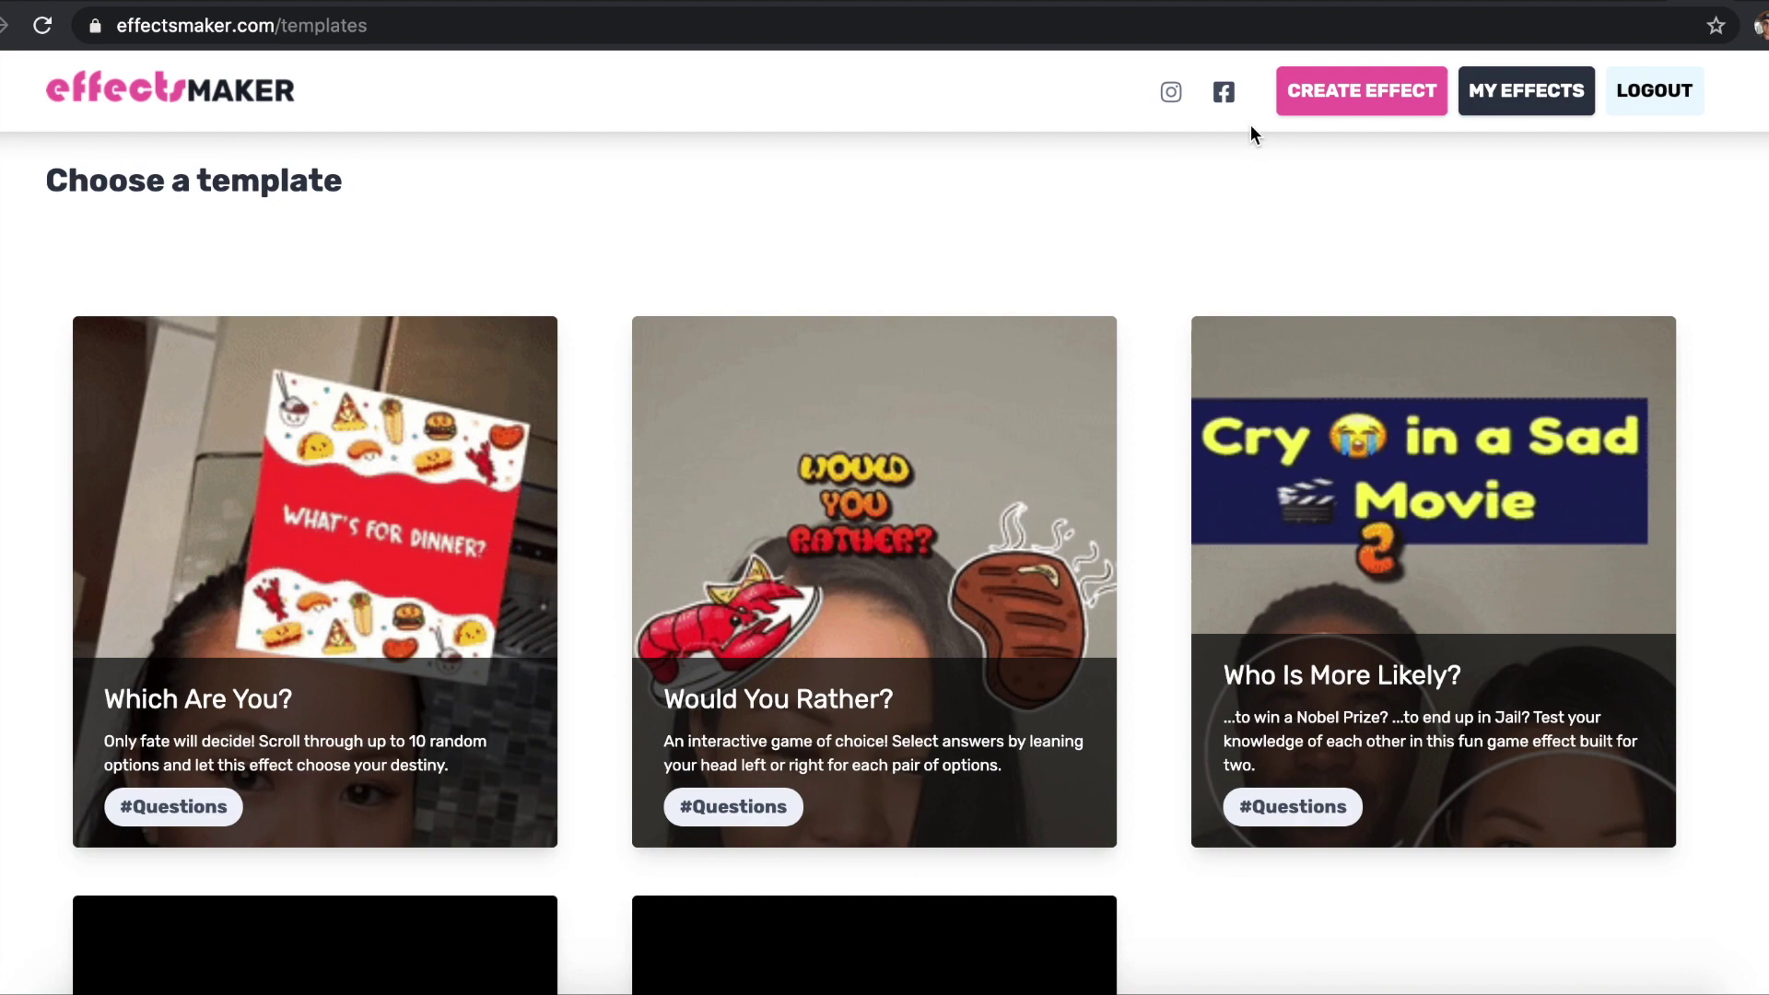
scroll(885, 553, "down", 2)
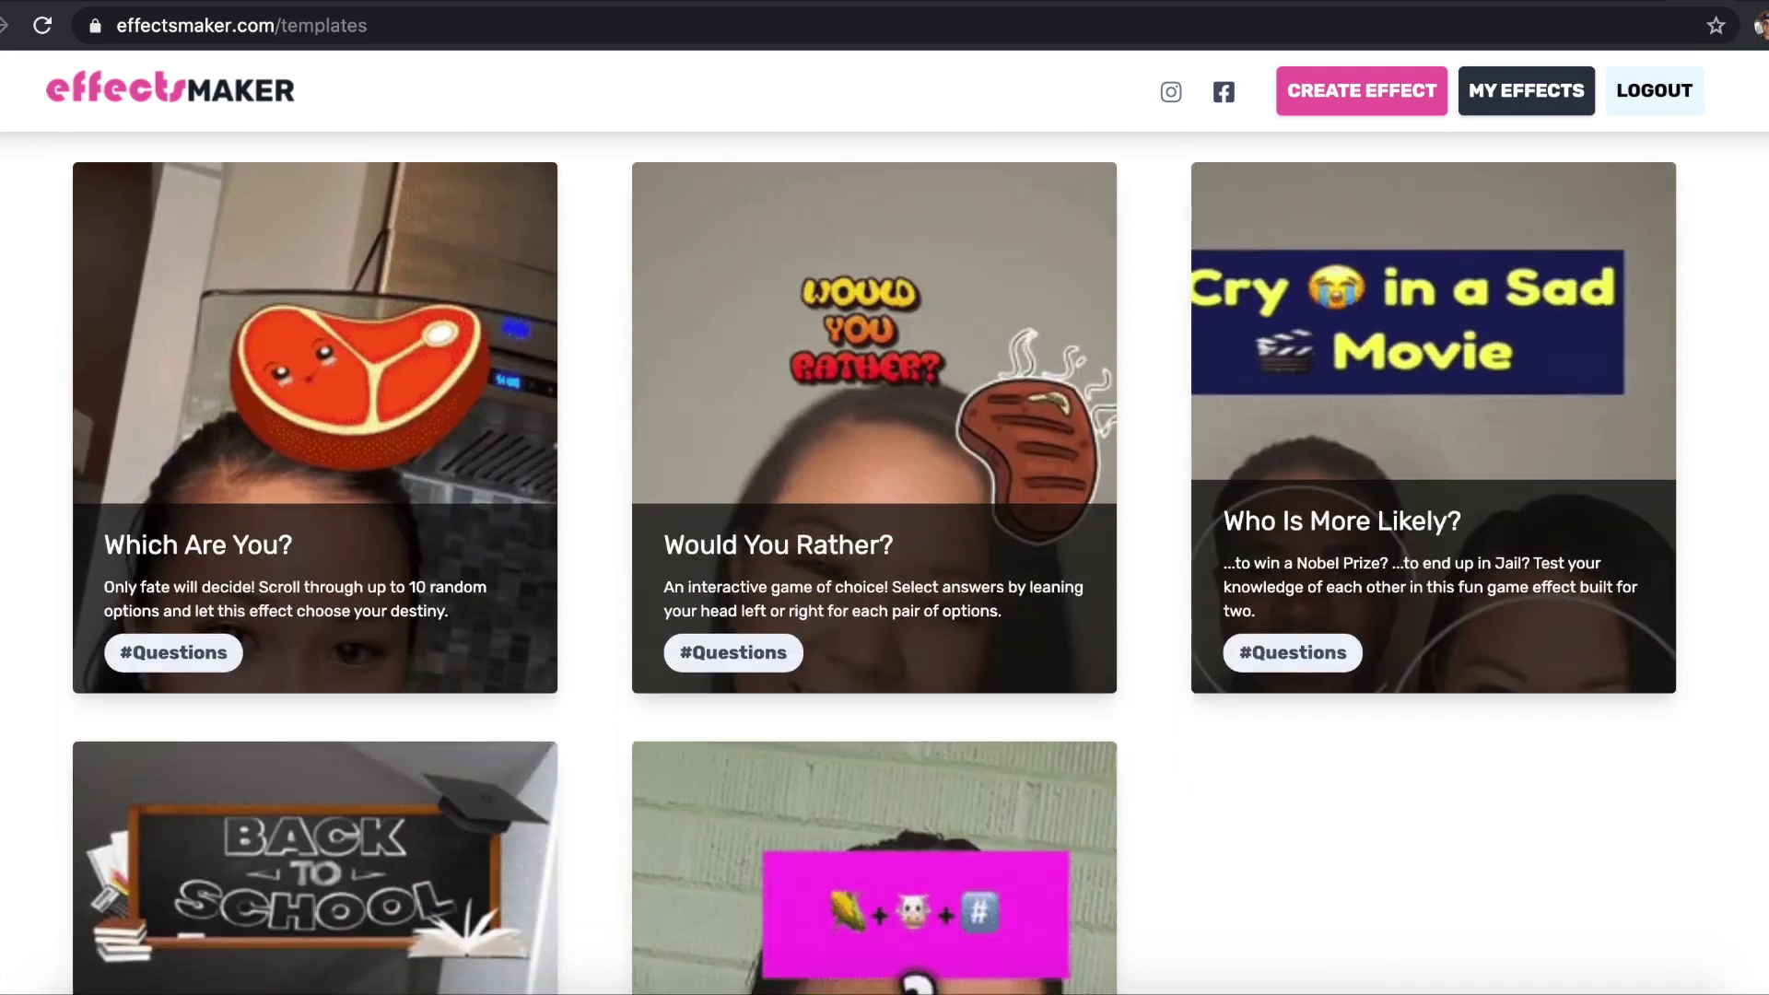
scroll(884, 554, "down", 3)
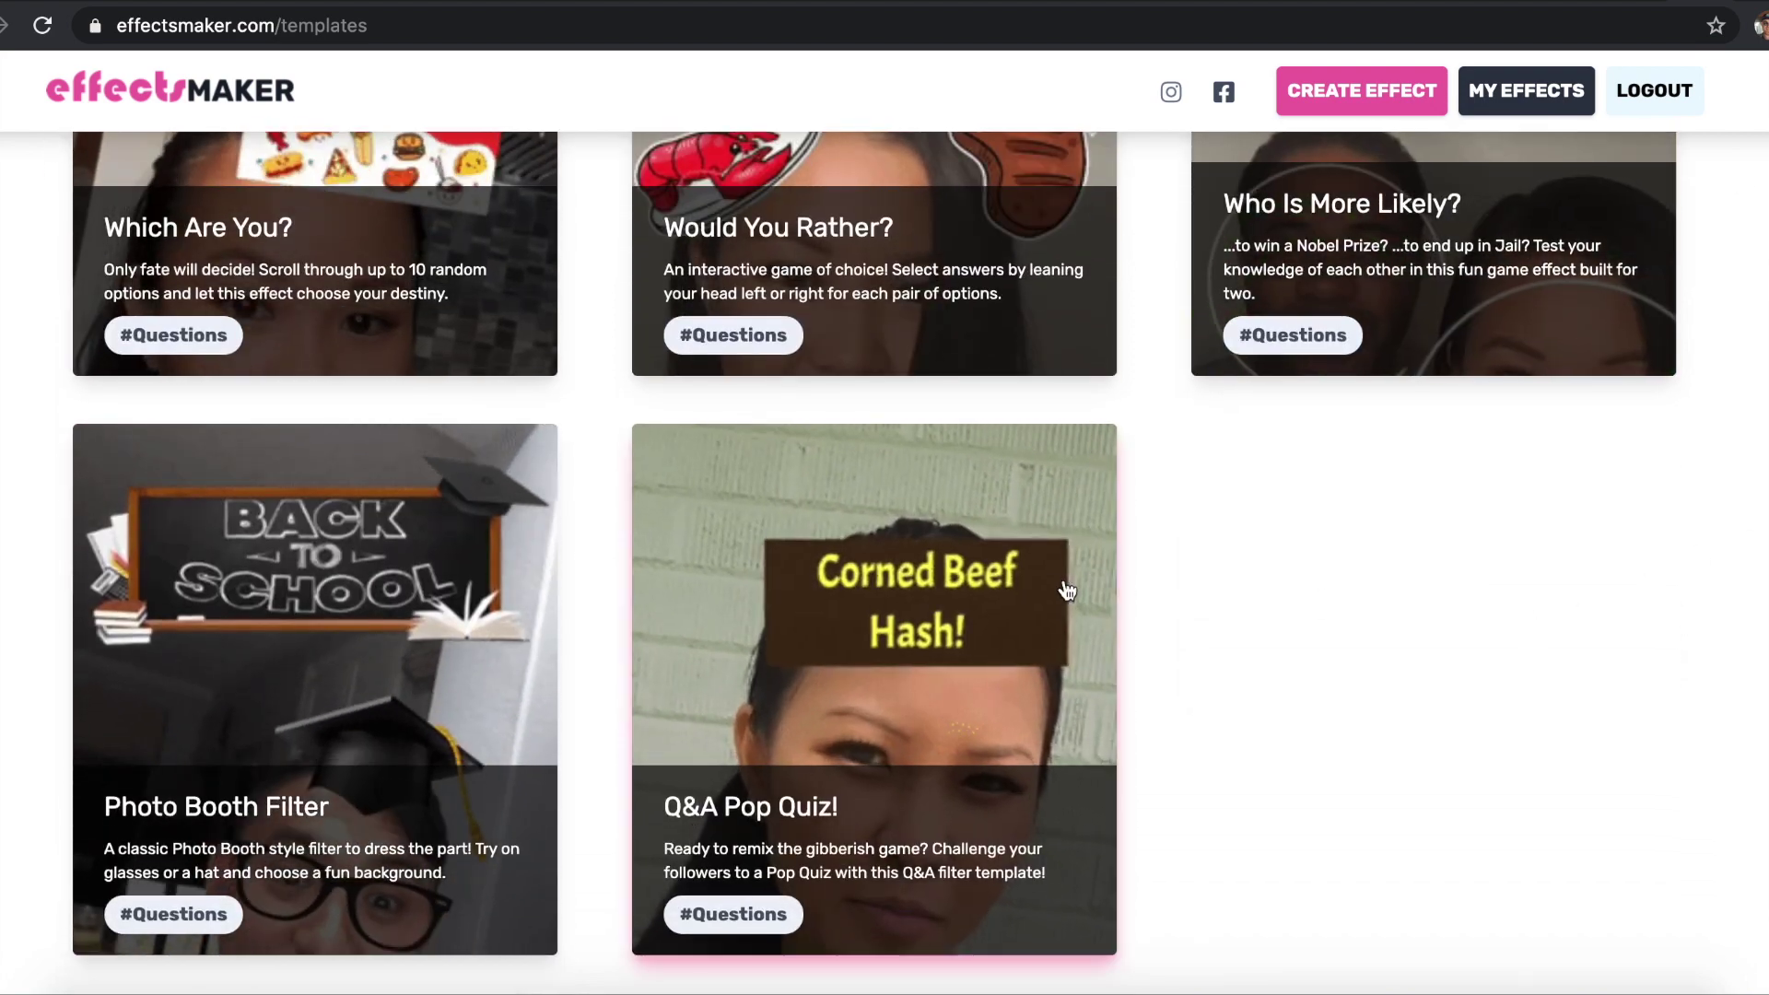
Step: Start a Q&A Pop Quiz! effect with questions spaced 8 seconds apart
left_click(886, 589)
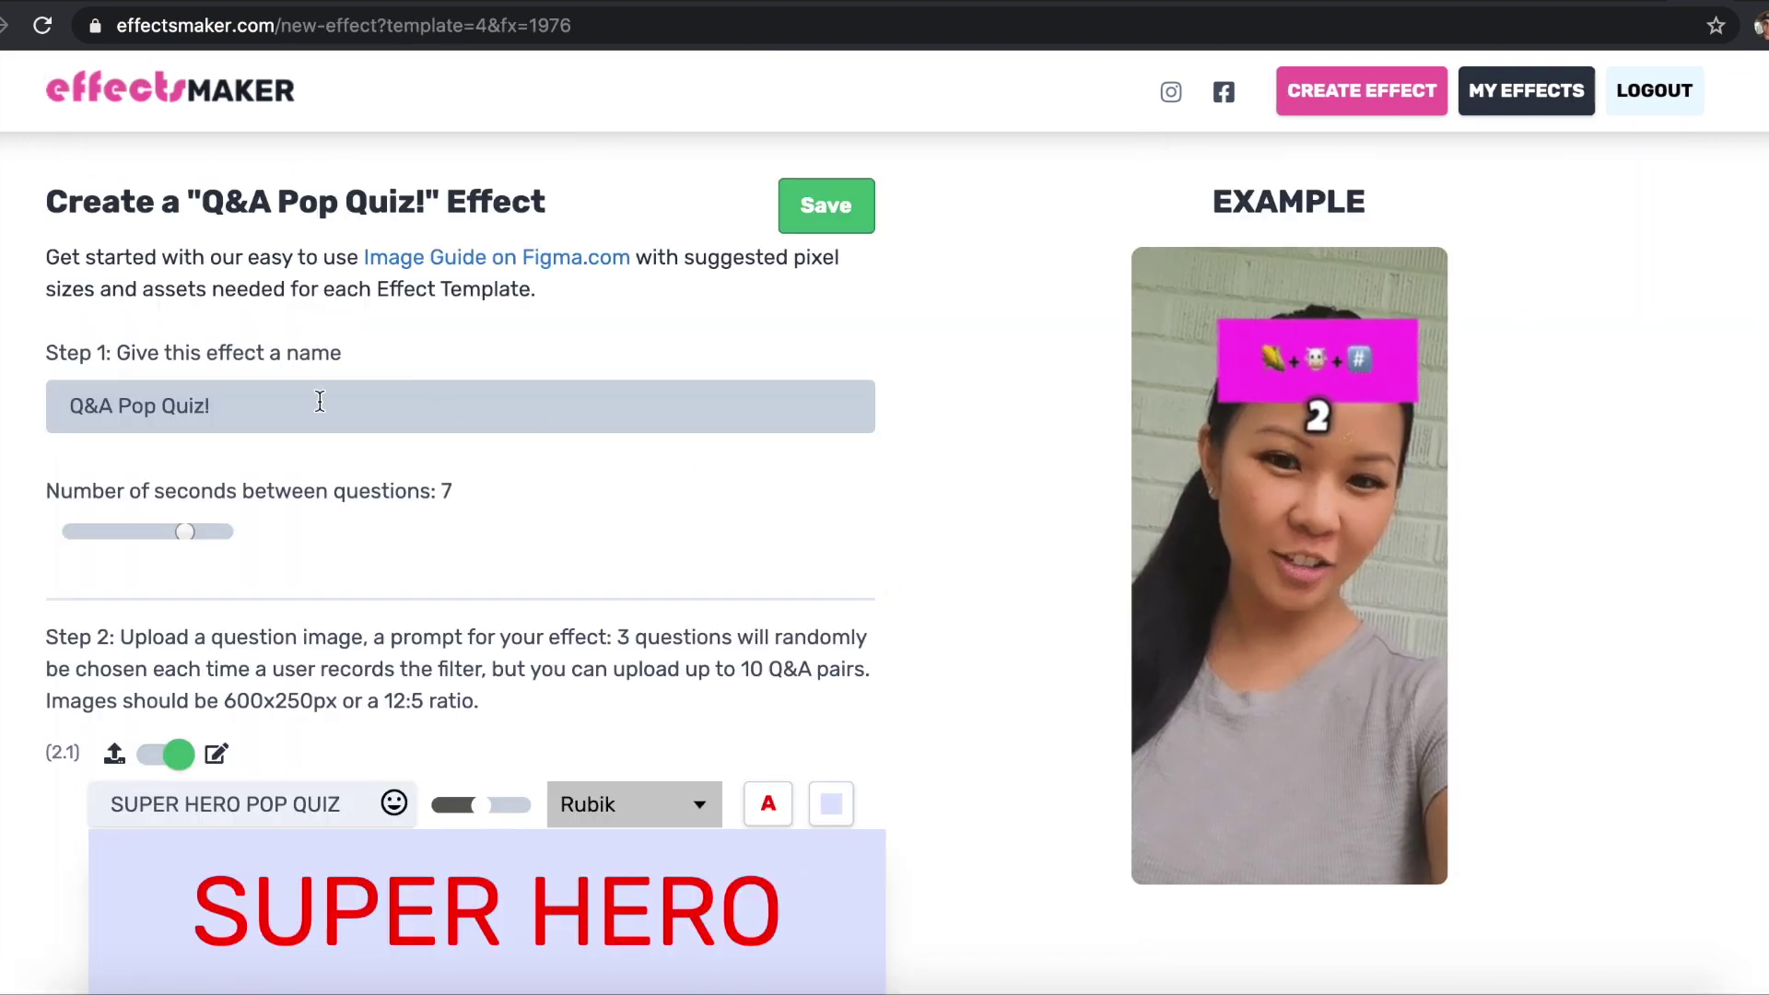
left_click_drag(254, 395, 49, 398)
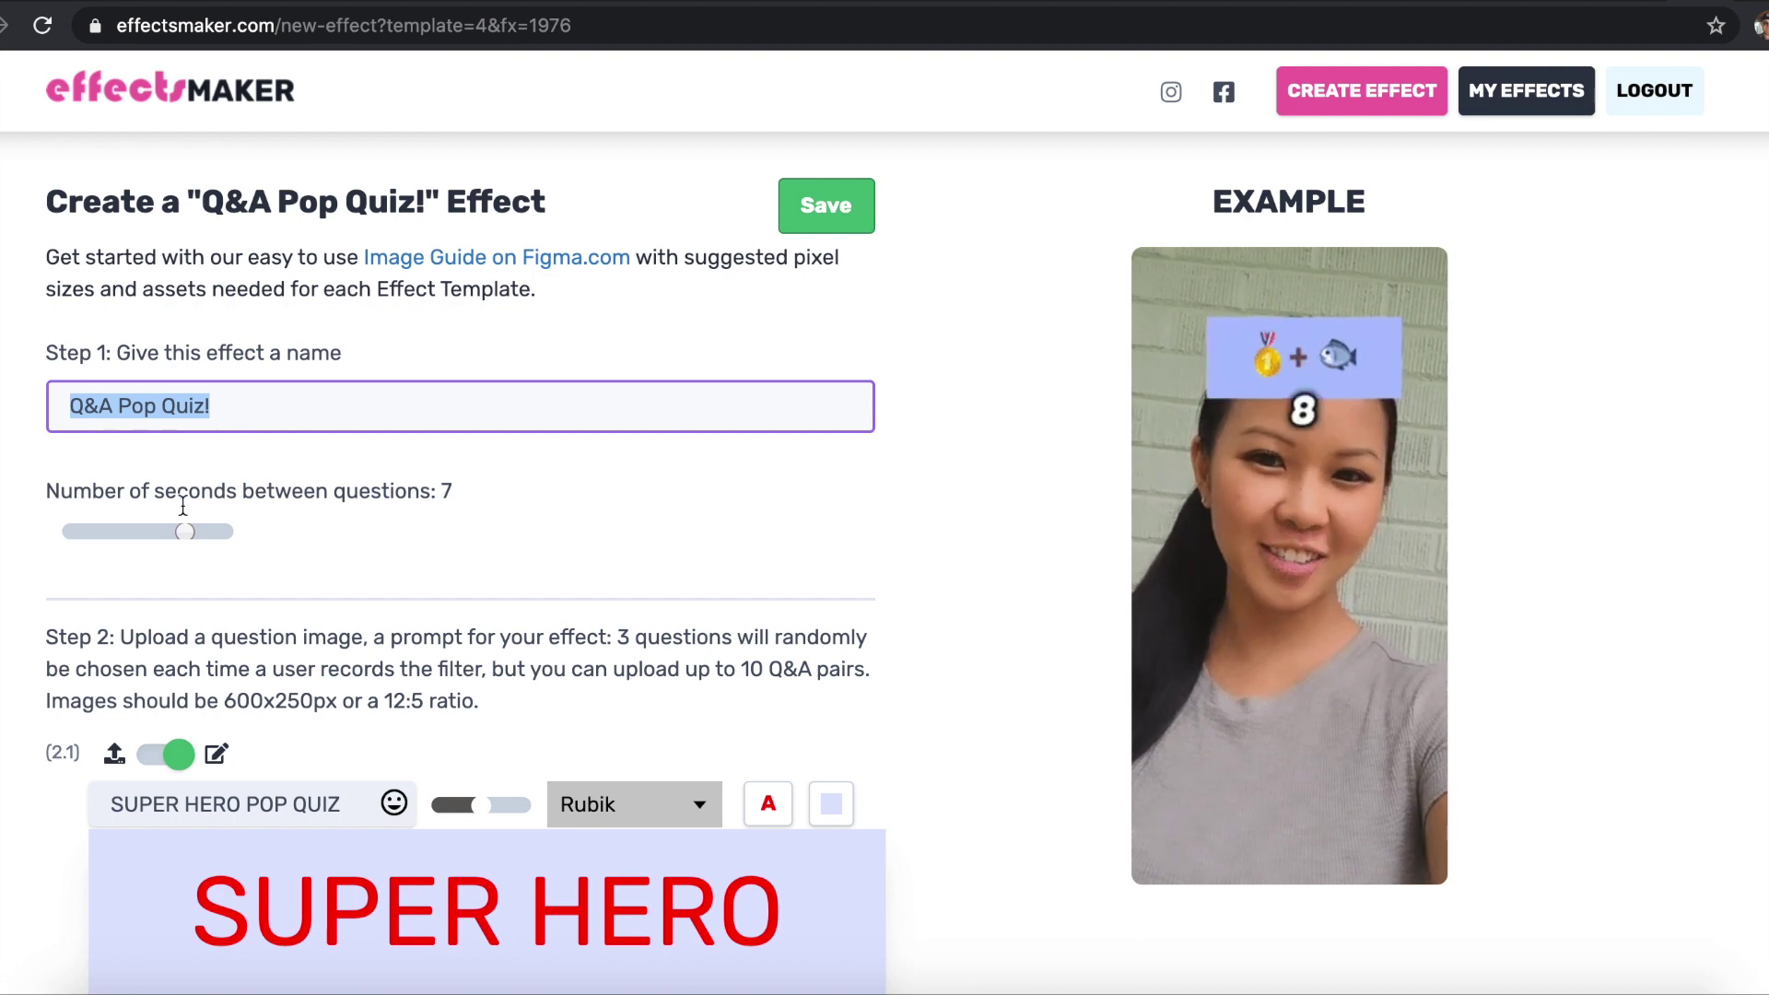
mouse_move(188, 530)
left_mouse_down()
mouse_move(135, 535)
mouse_move(205, 532)
left_mouse_up()
scroll(872, 562, "down", 2)
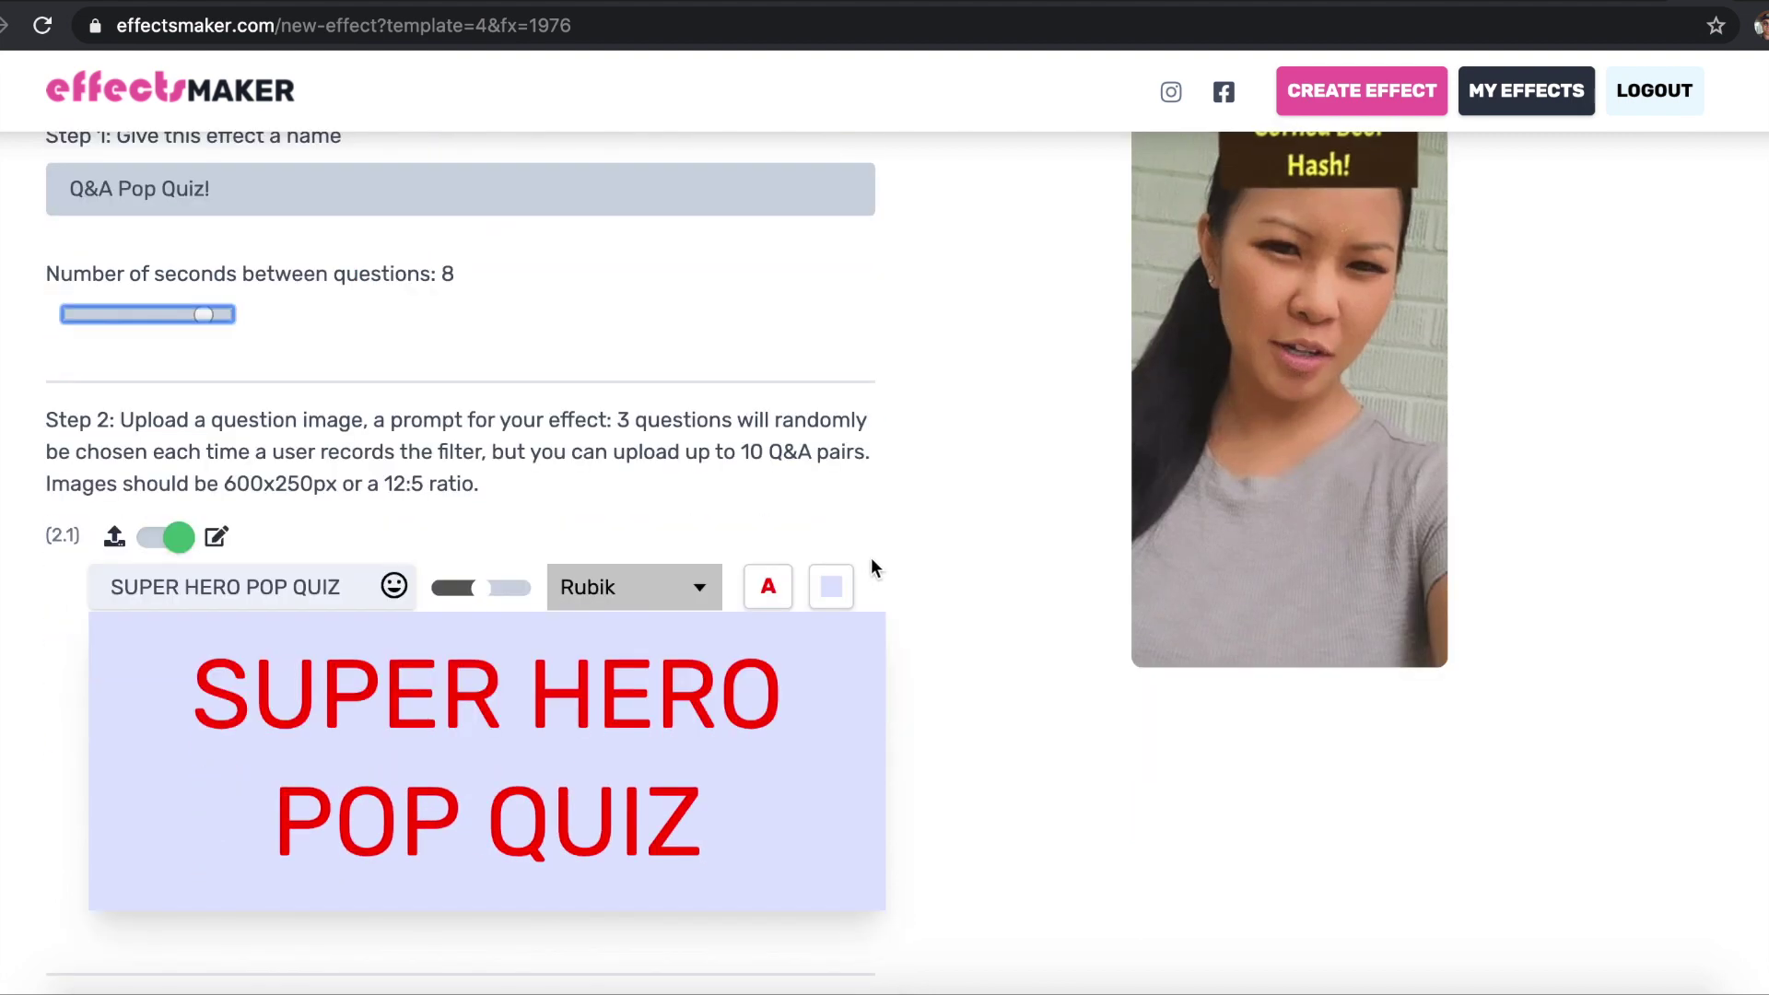
scroll(872, 557, "down", 2)
scroll(869, 555, "down", 1)
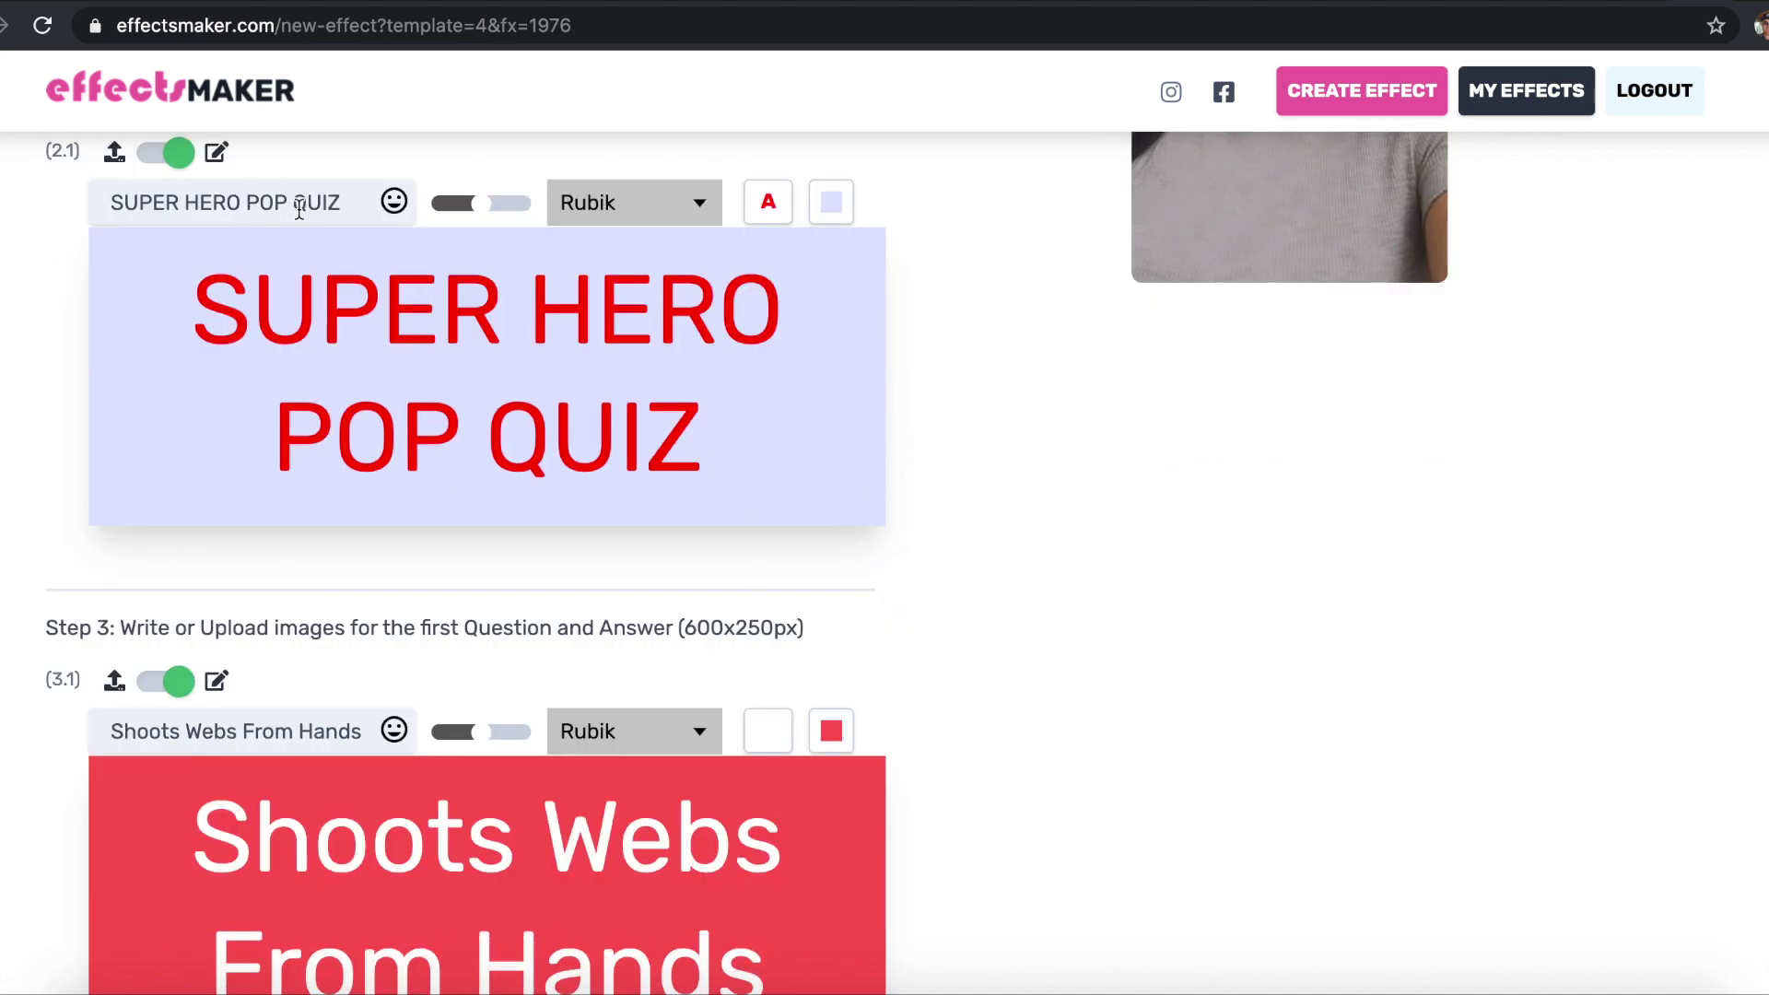
scroll(332, 262, "down", 3)
scroll(336, 420, "down", 3)
left_click(266, 270)
Step: Change the first question to 'Your Question!', adjust its size, and use the Abril Fatface font
triple_click(266, 270)
type("Your Q")
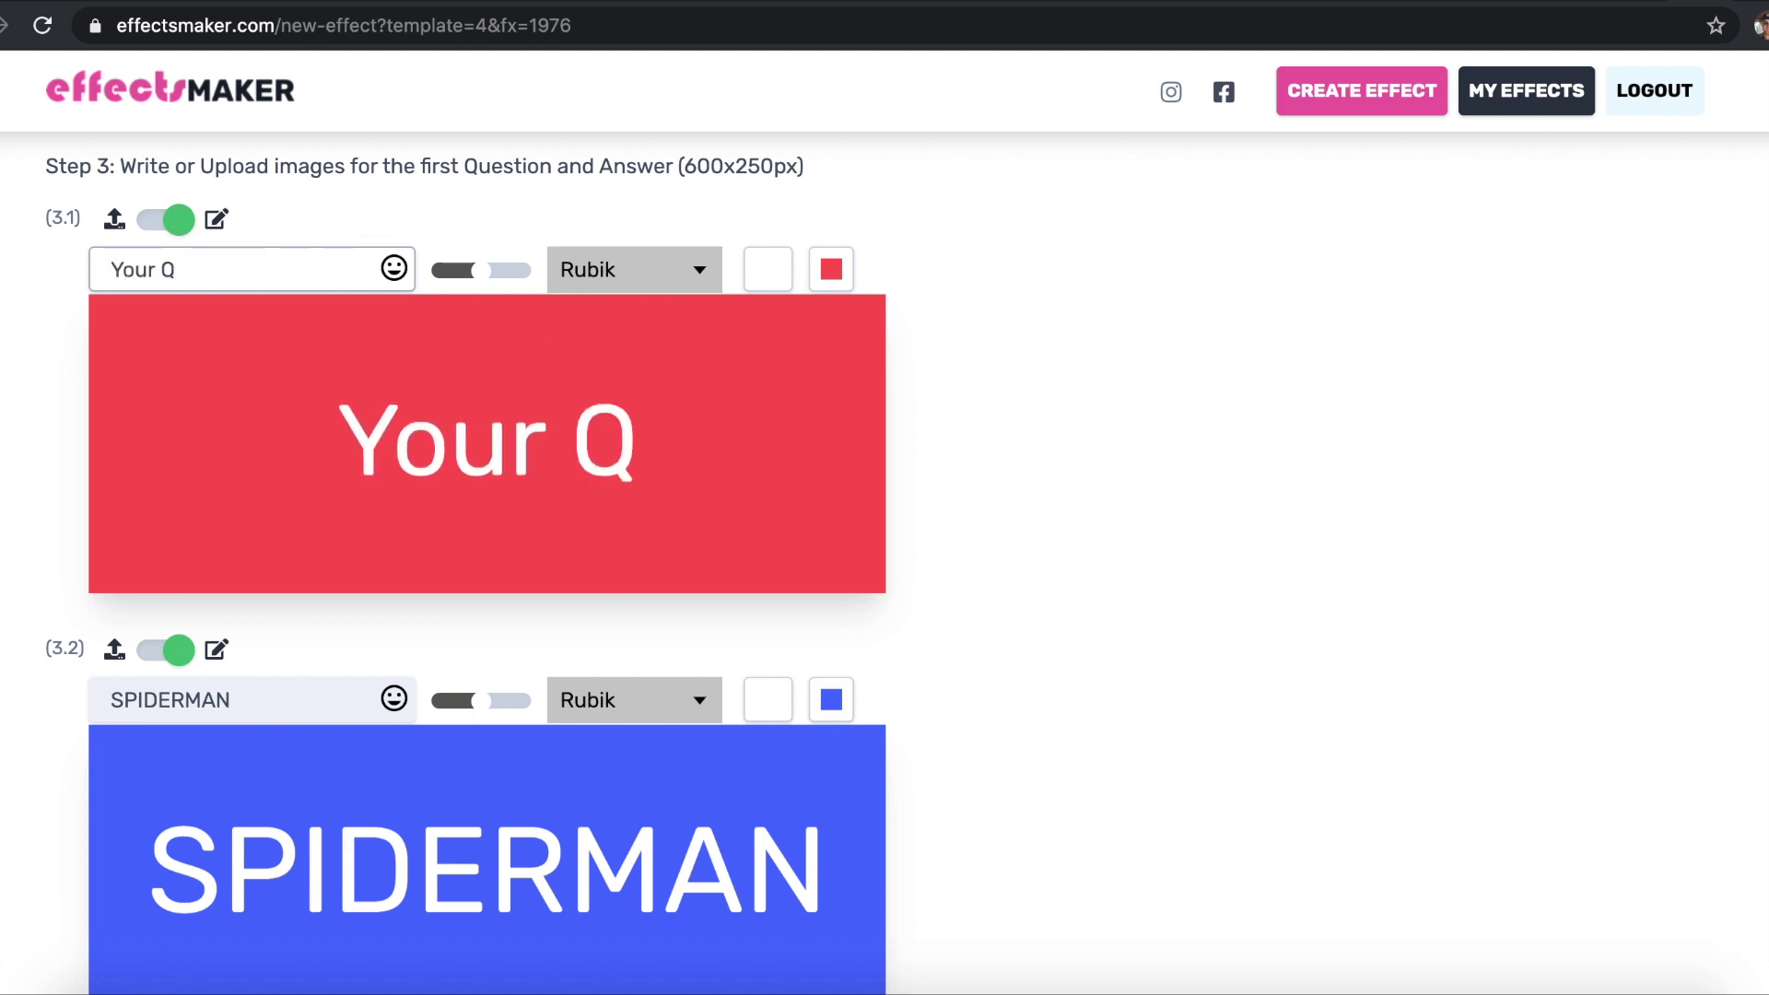
type("uestion!")
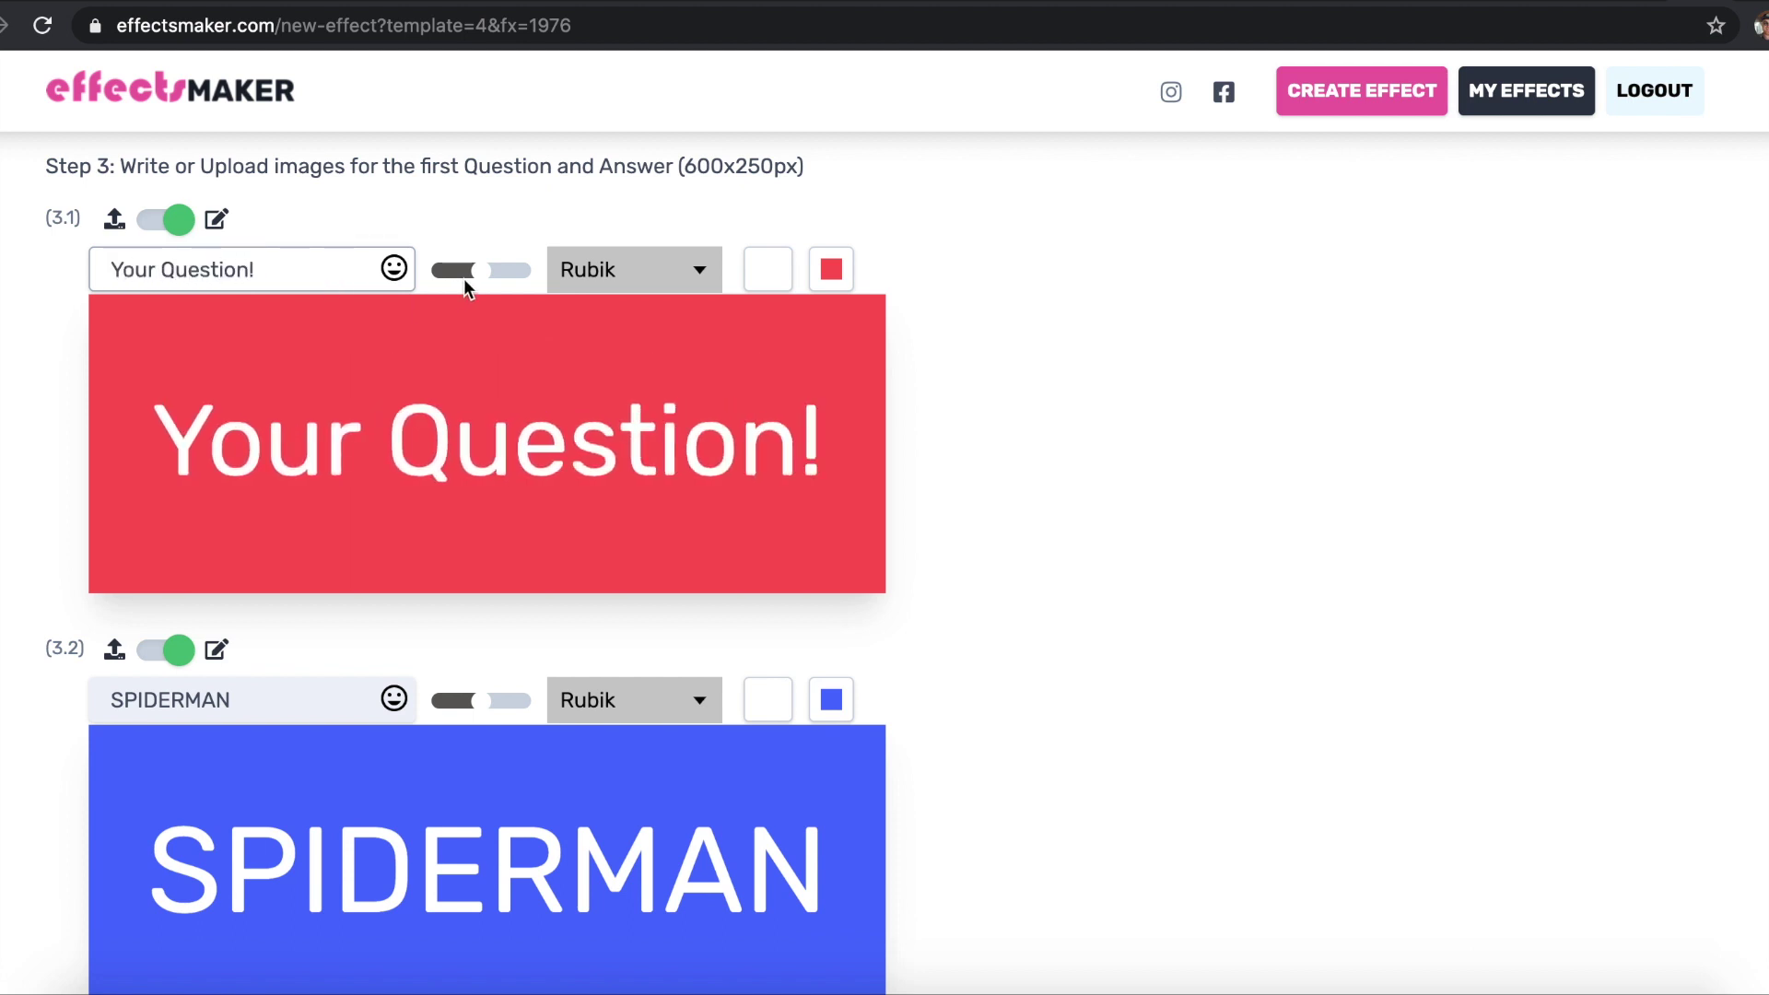
left_click_drag(471, 270, 481, 272)
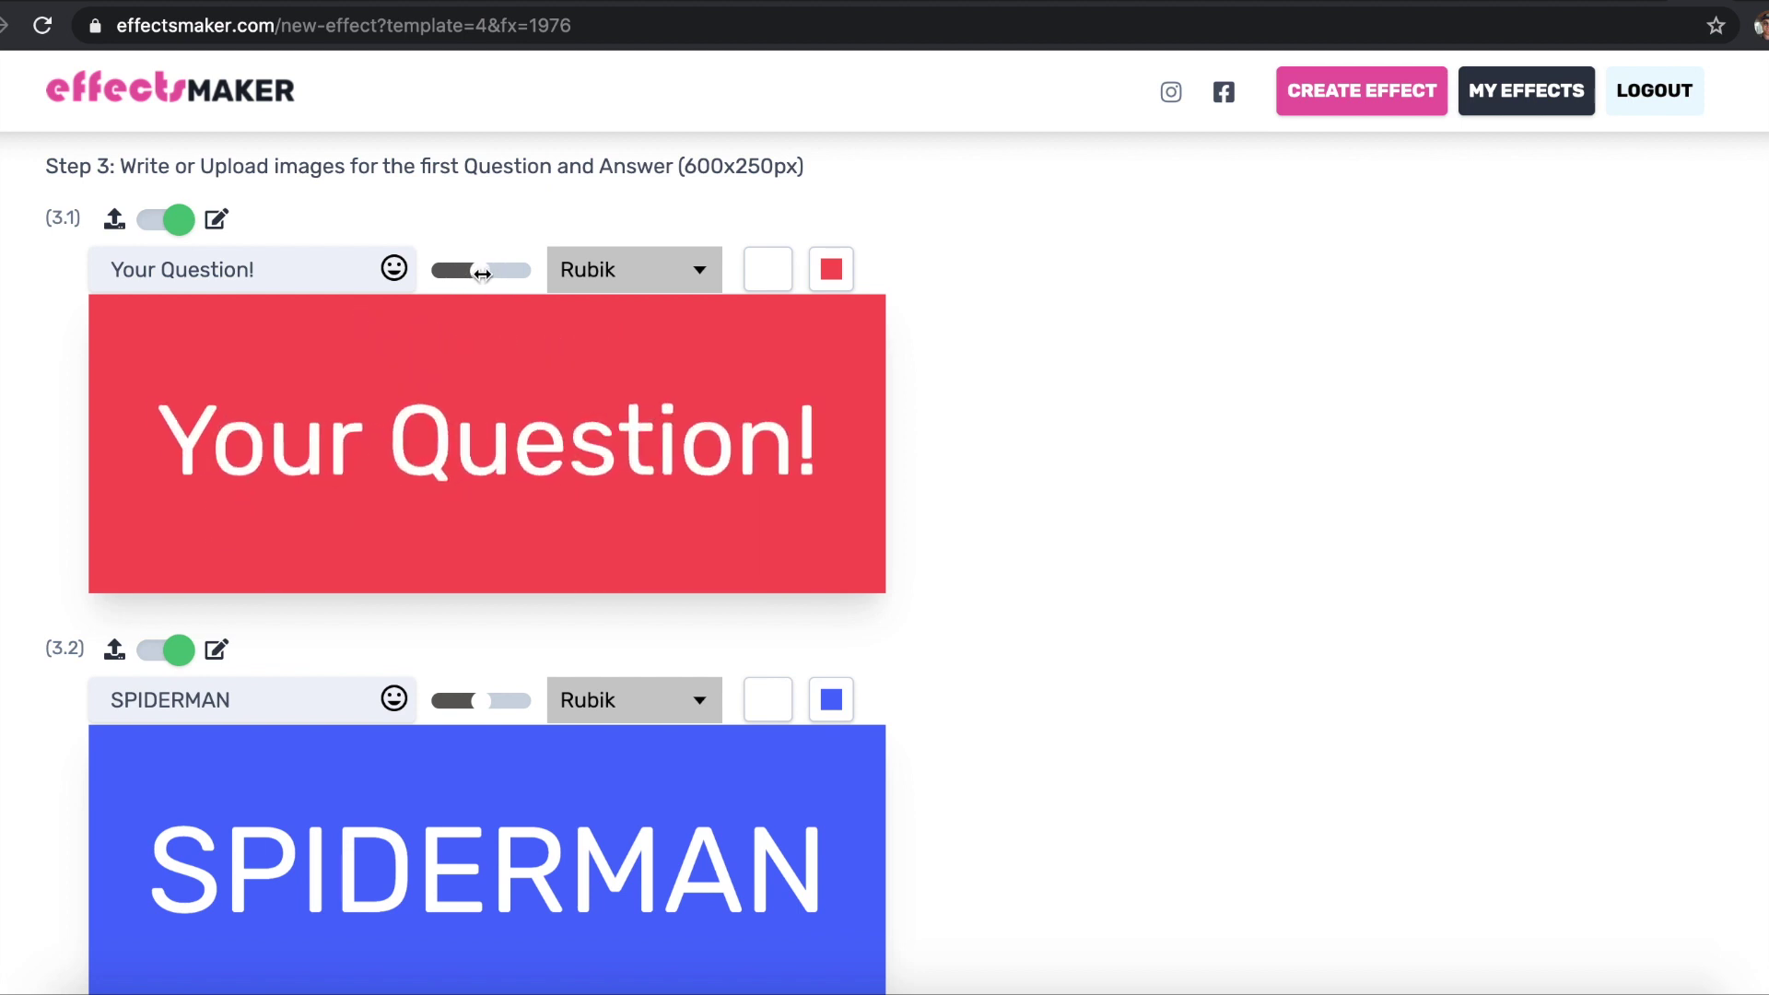
left_click(635, 271)
left_click(639, 356)
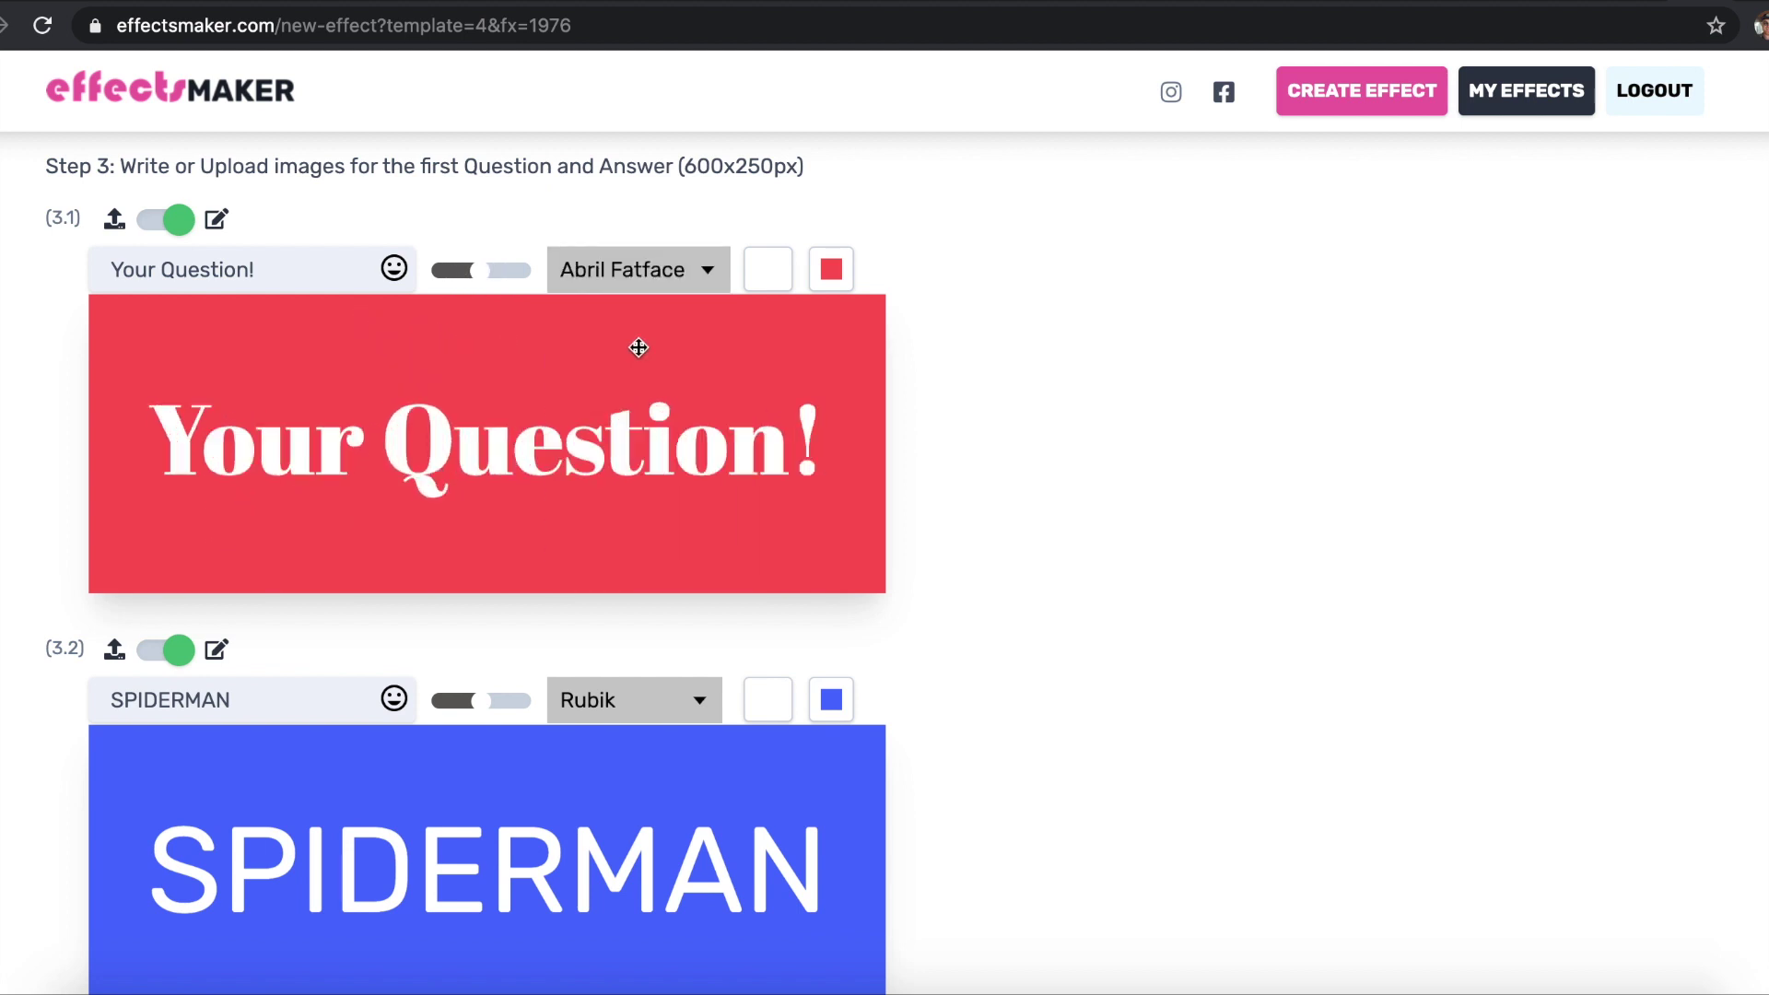
scroll(356, 651, "down", 2)
Step: Change the first answer to 'Your Answer', slightly smaller, in the Amiri font
left_click(271, 513)
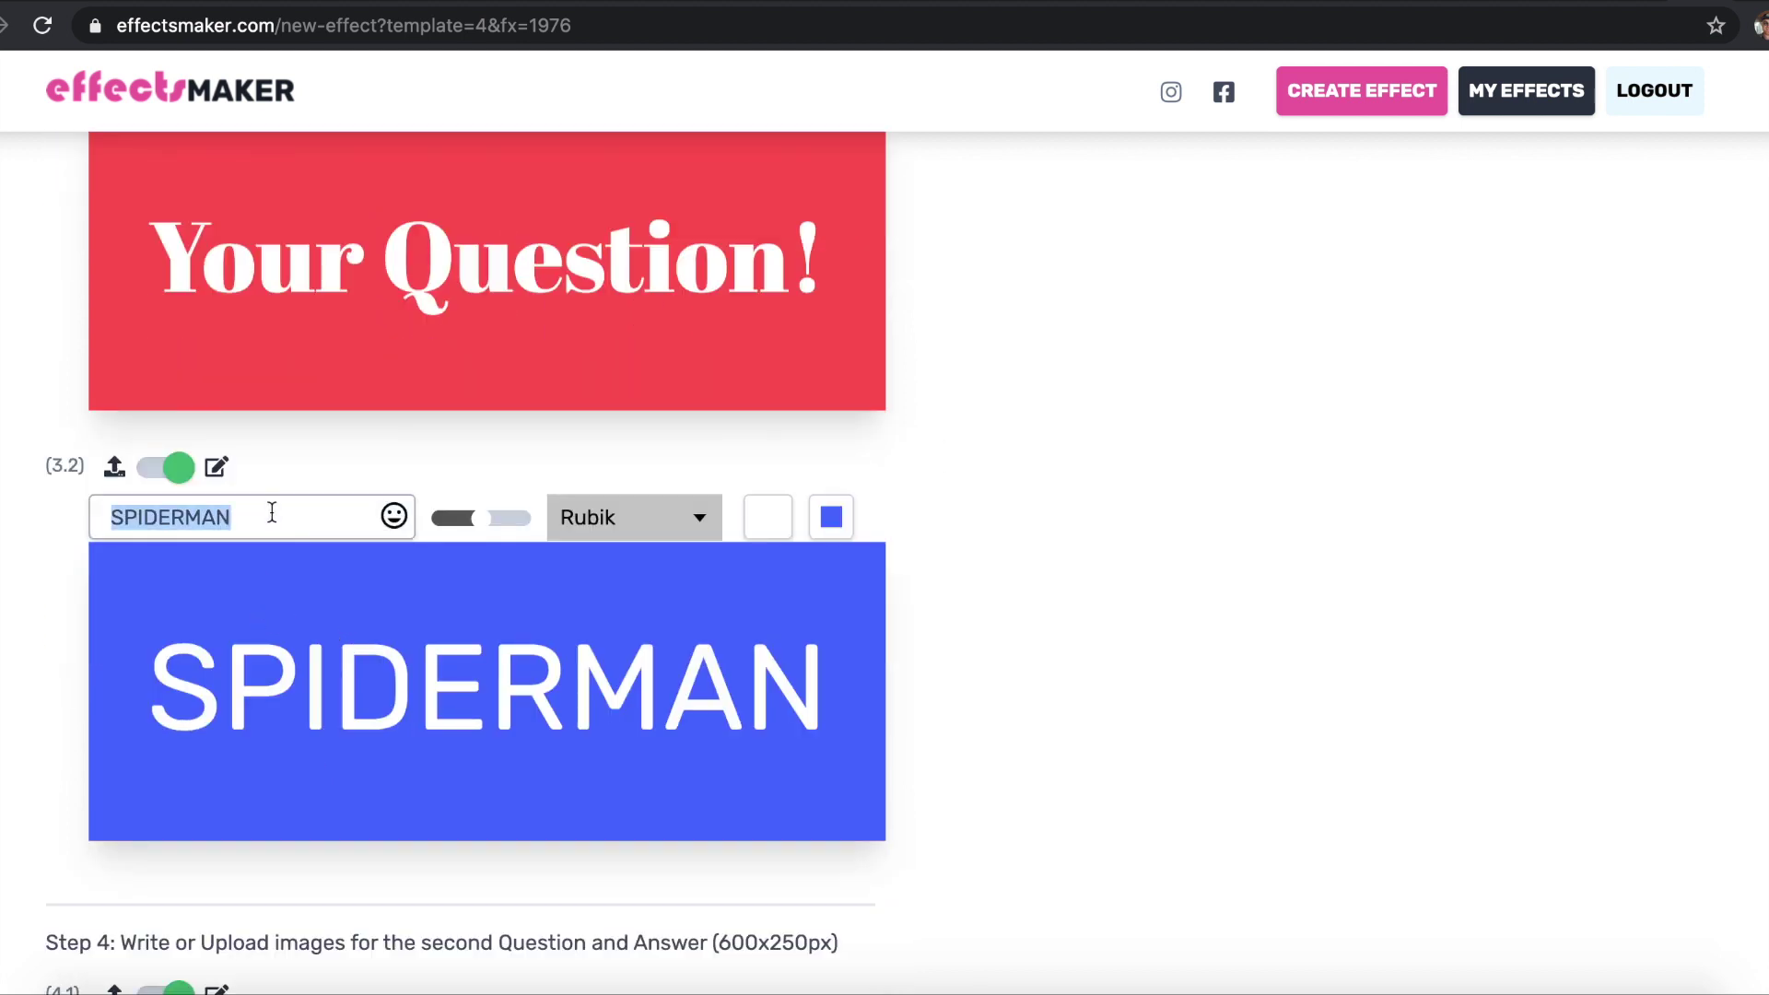
type("Your Answer")
left_click_drag(489, 517, 485, 517)
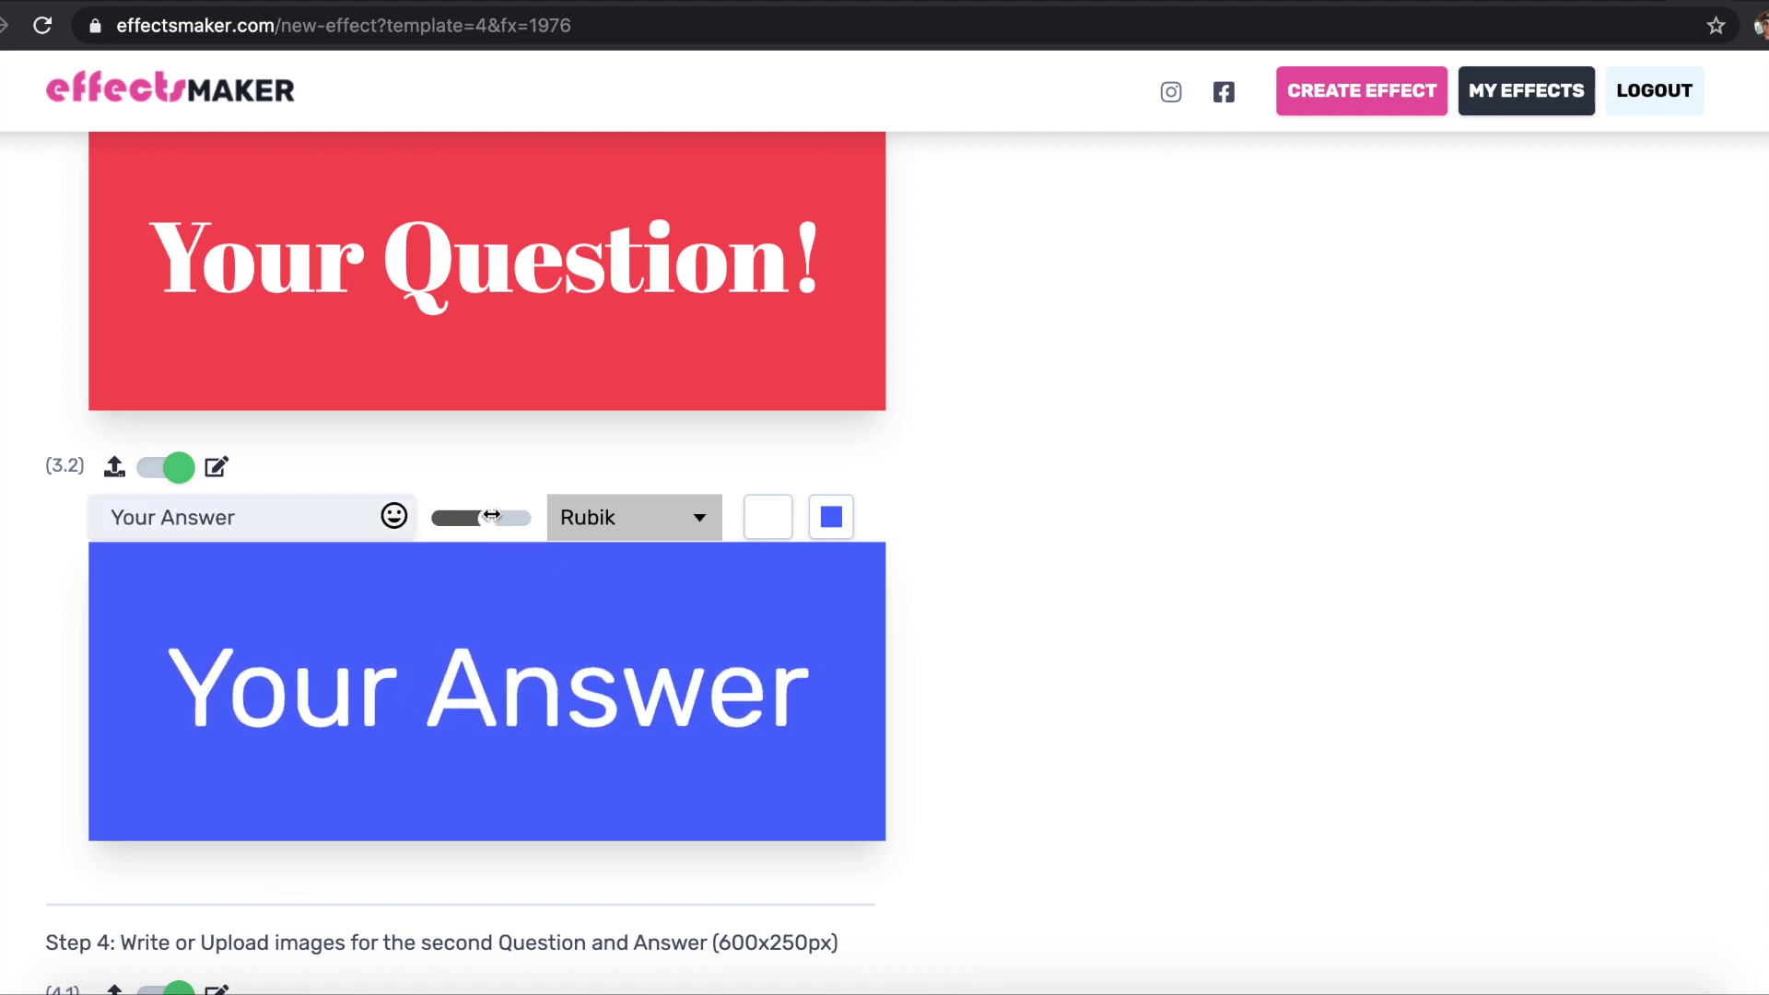
left_click(657, 532)
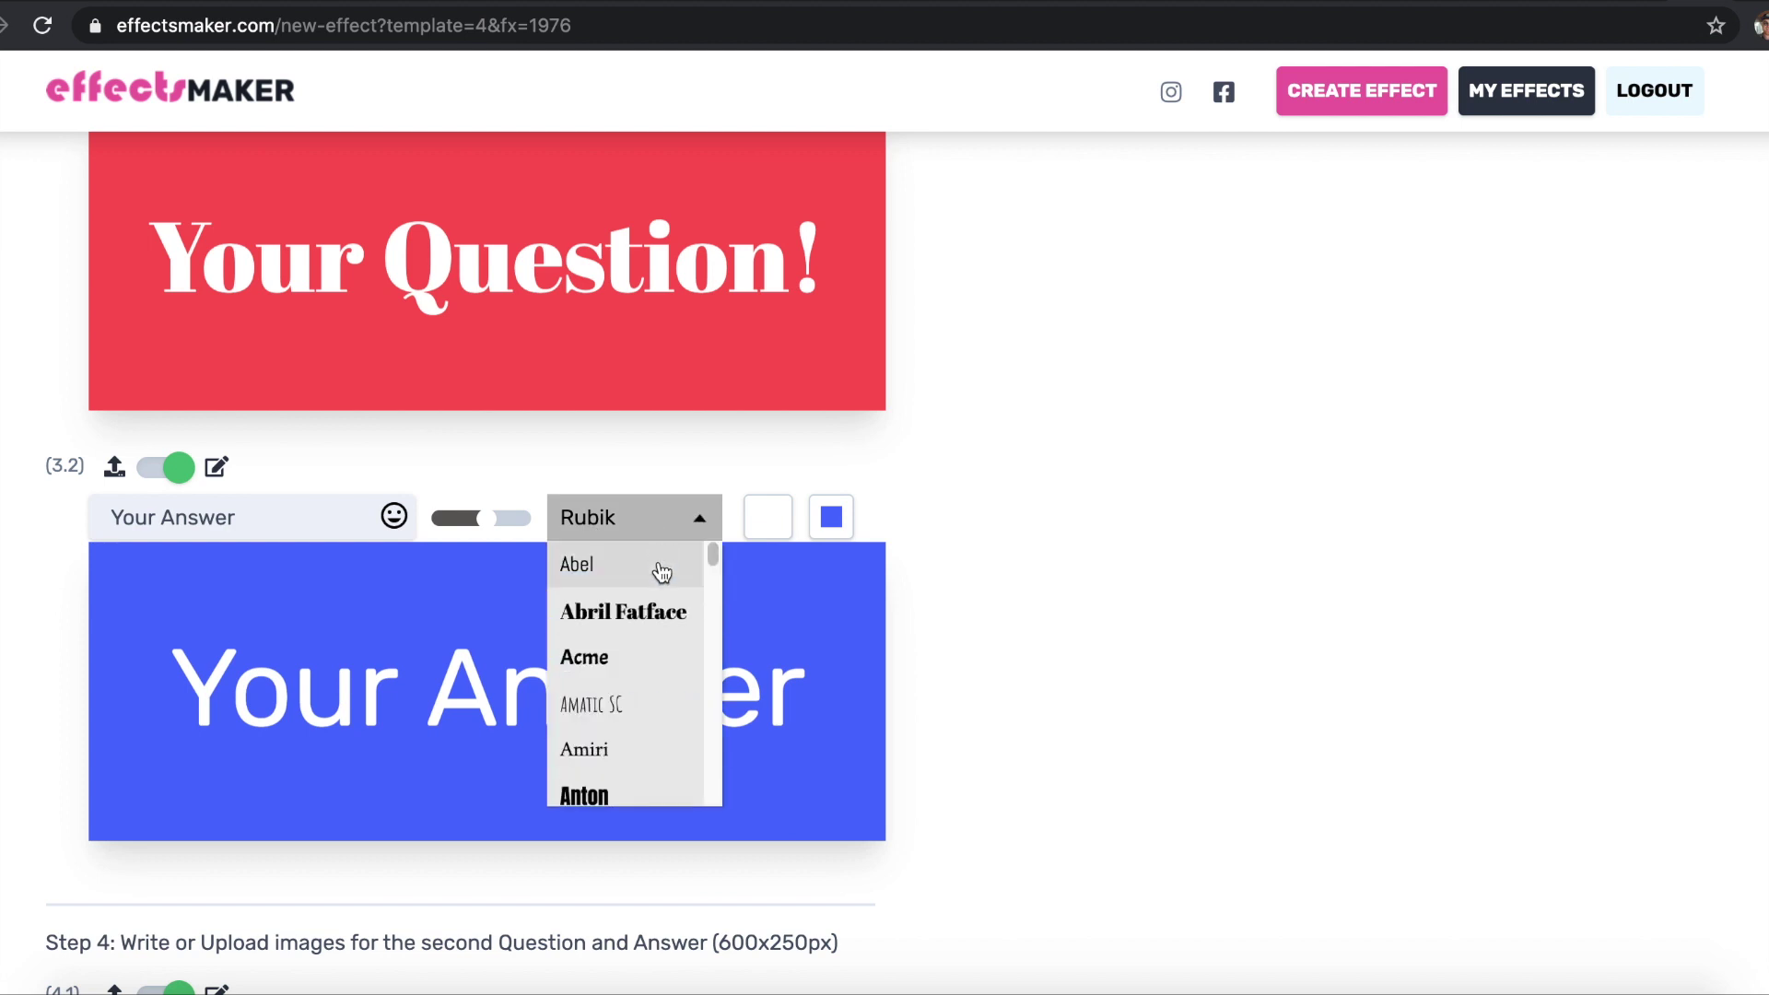
left_click(617, 747)
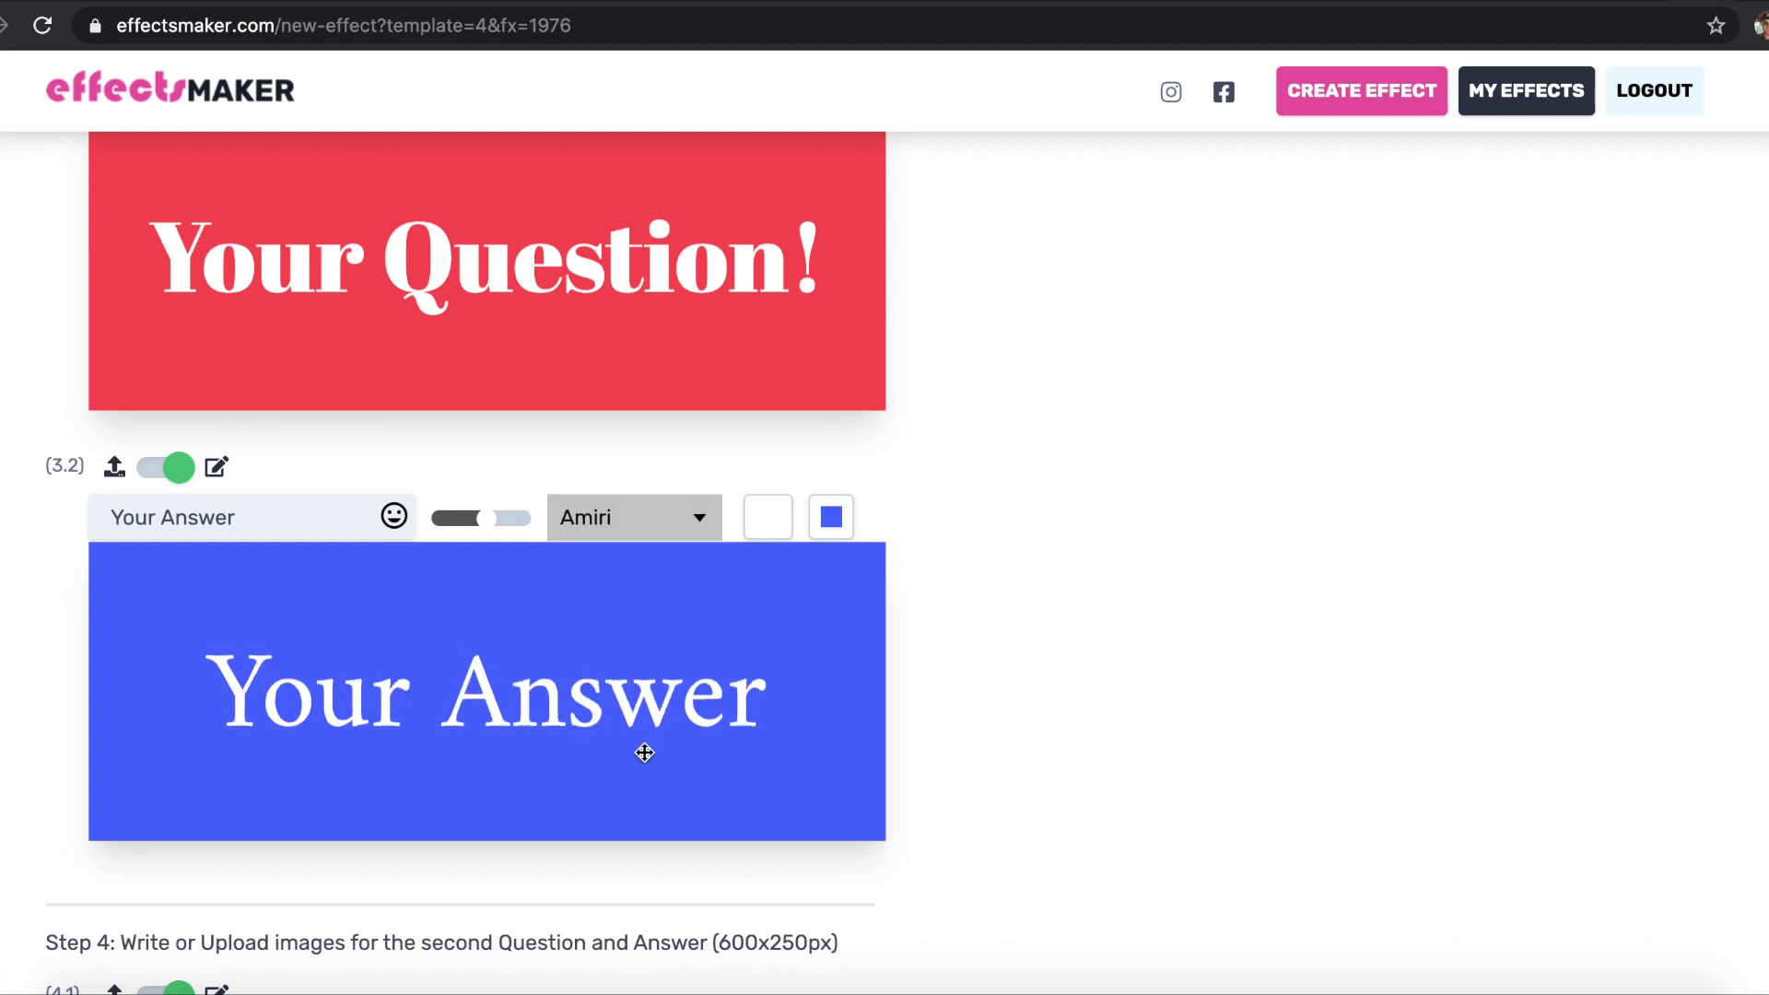
Step: Add a crying emoji to the first answer and build the effect
left_click(396, 521)
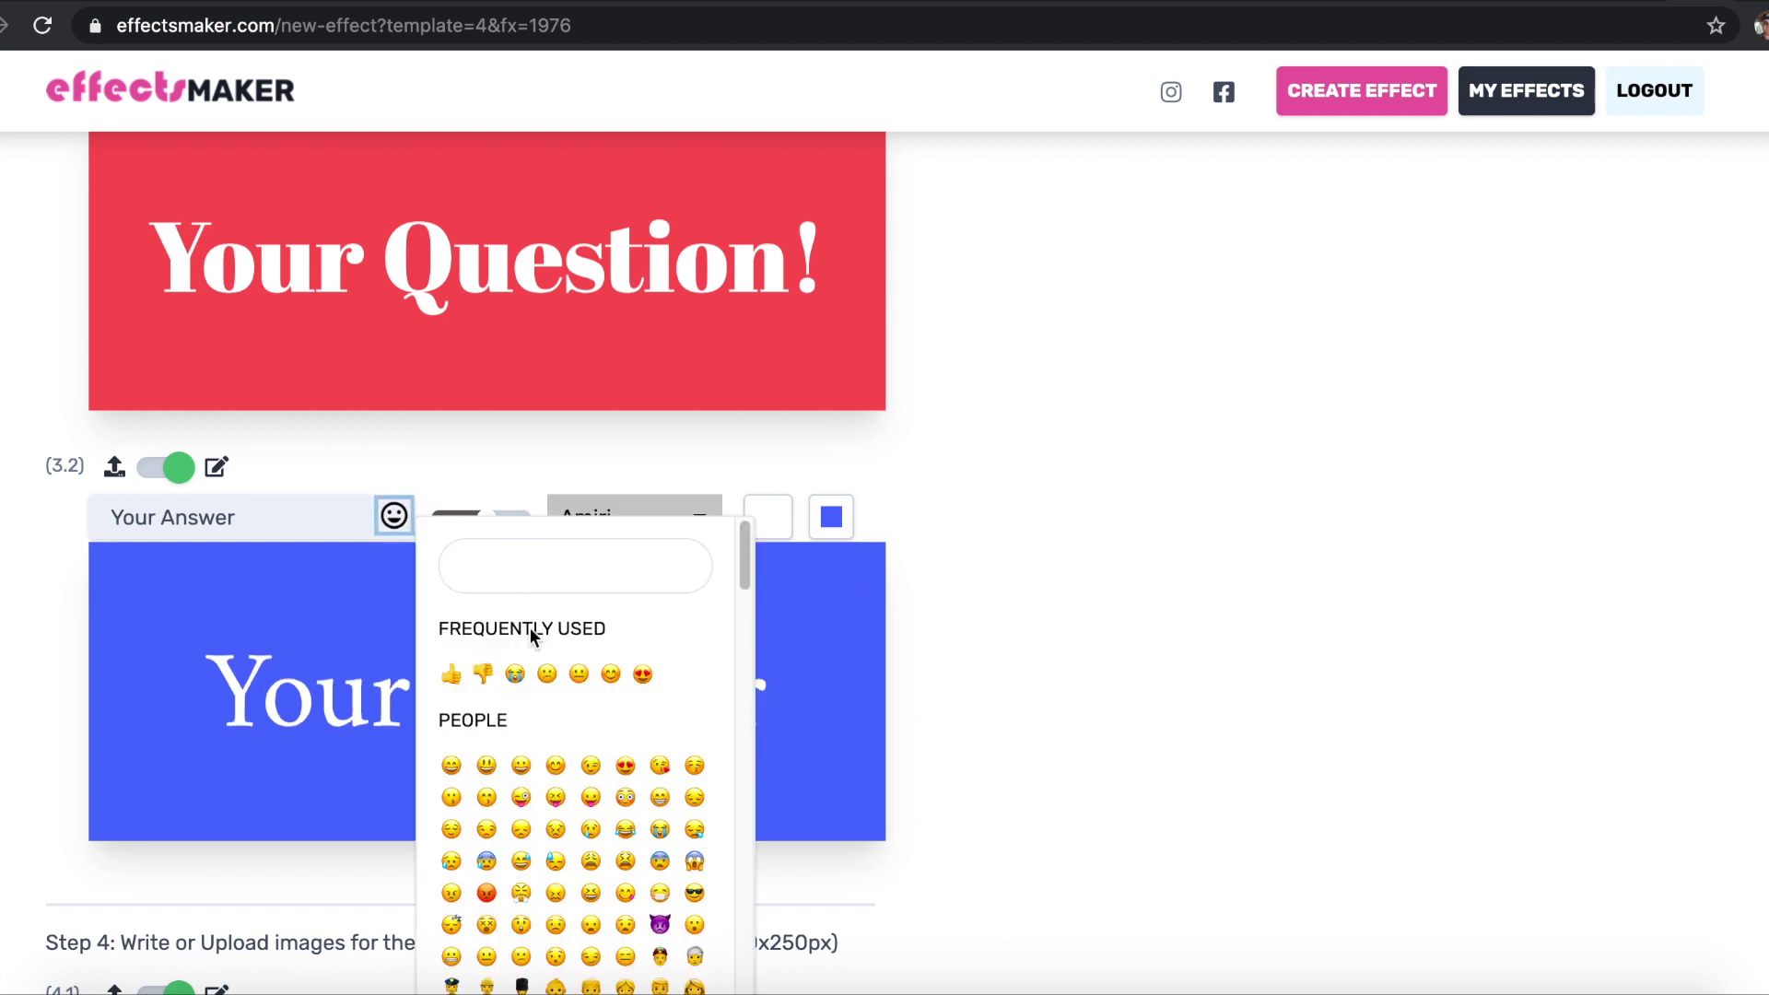
left_click(519, 675)
left_click(1510, 707)
scroll(1502, 702, "down", 2)
scroll(1389, 649, "down", 3)
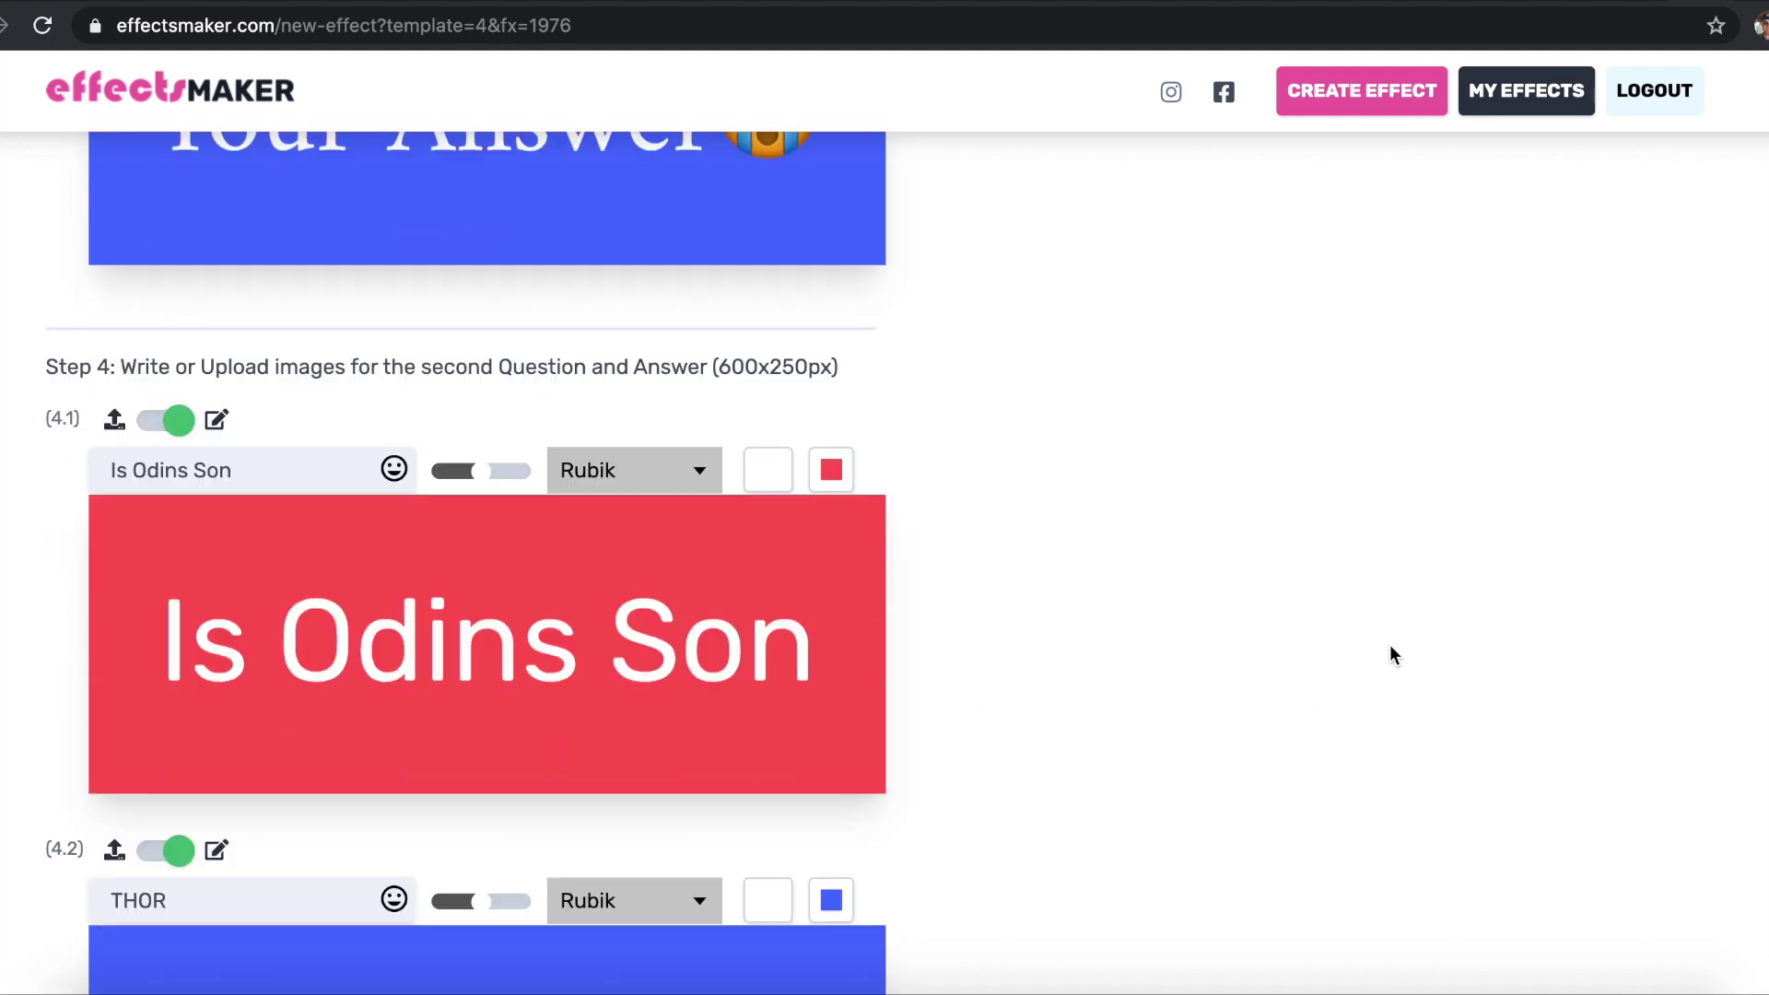
scroll(408, 560, "down", 3)
scroll(429, 553, "down", 1)
scroll(437, 545, "down", 3)
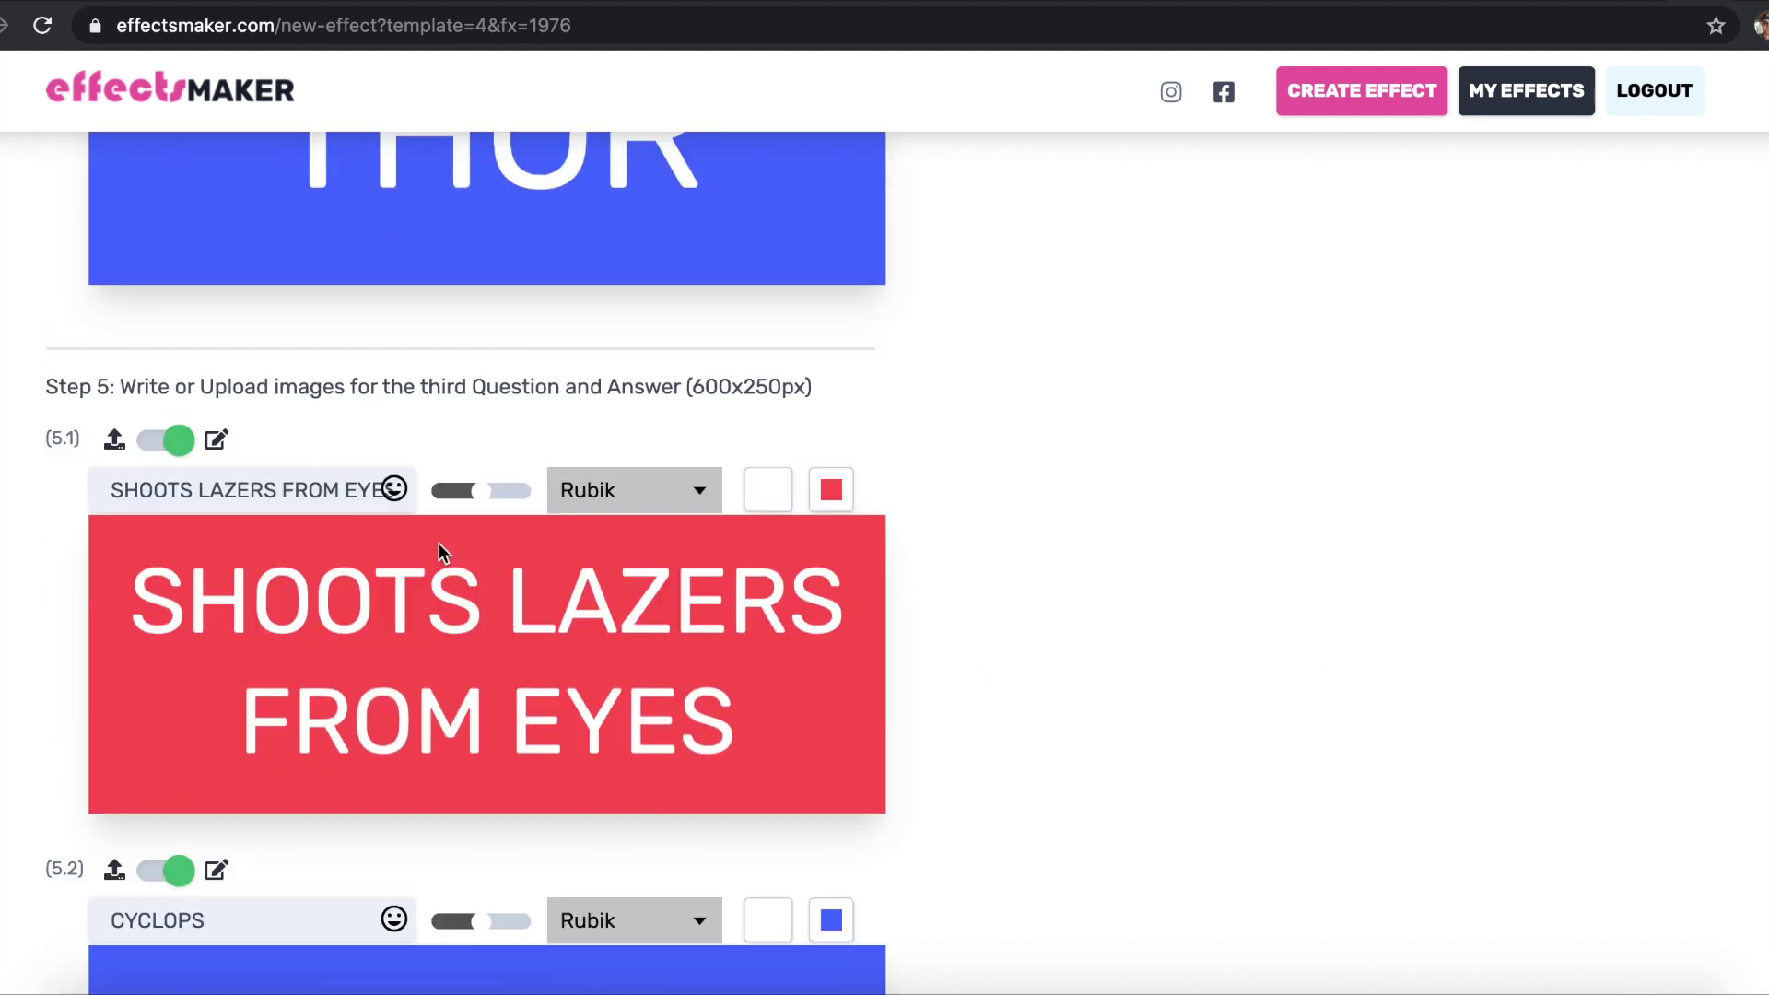
scroll(438, 542, "down", 1)
scroll(436, 543, "down", 3)
scroll(437, 544, "down", 1)
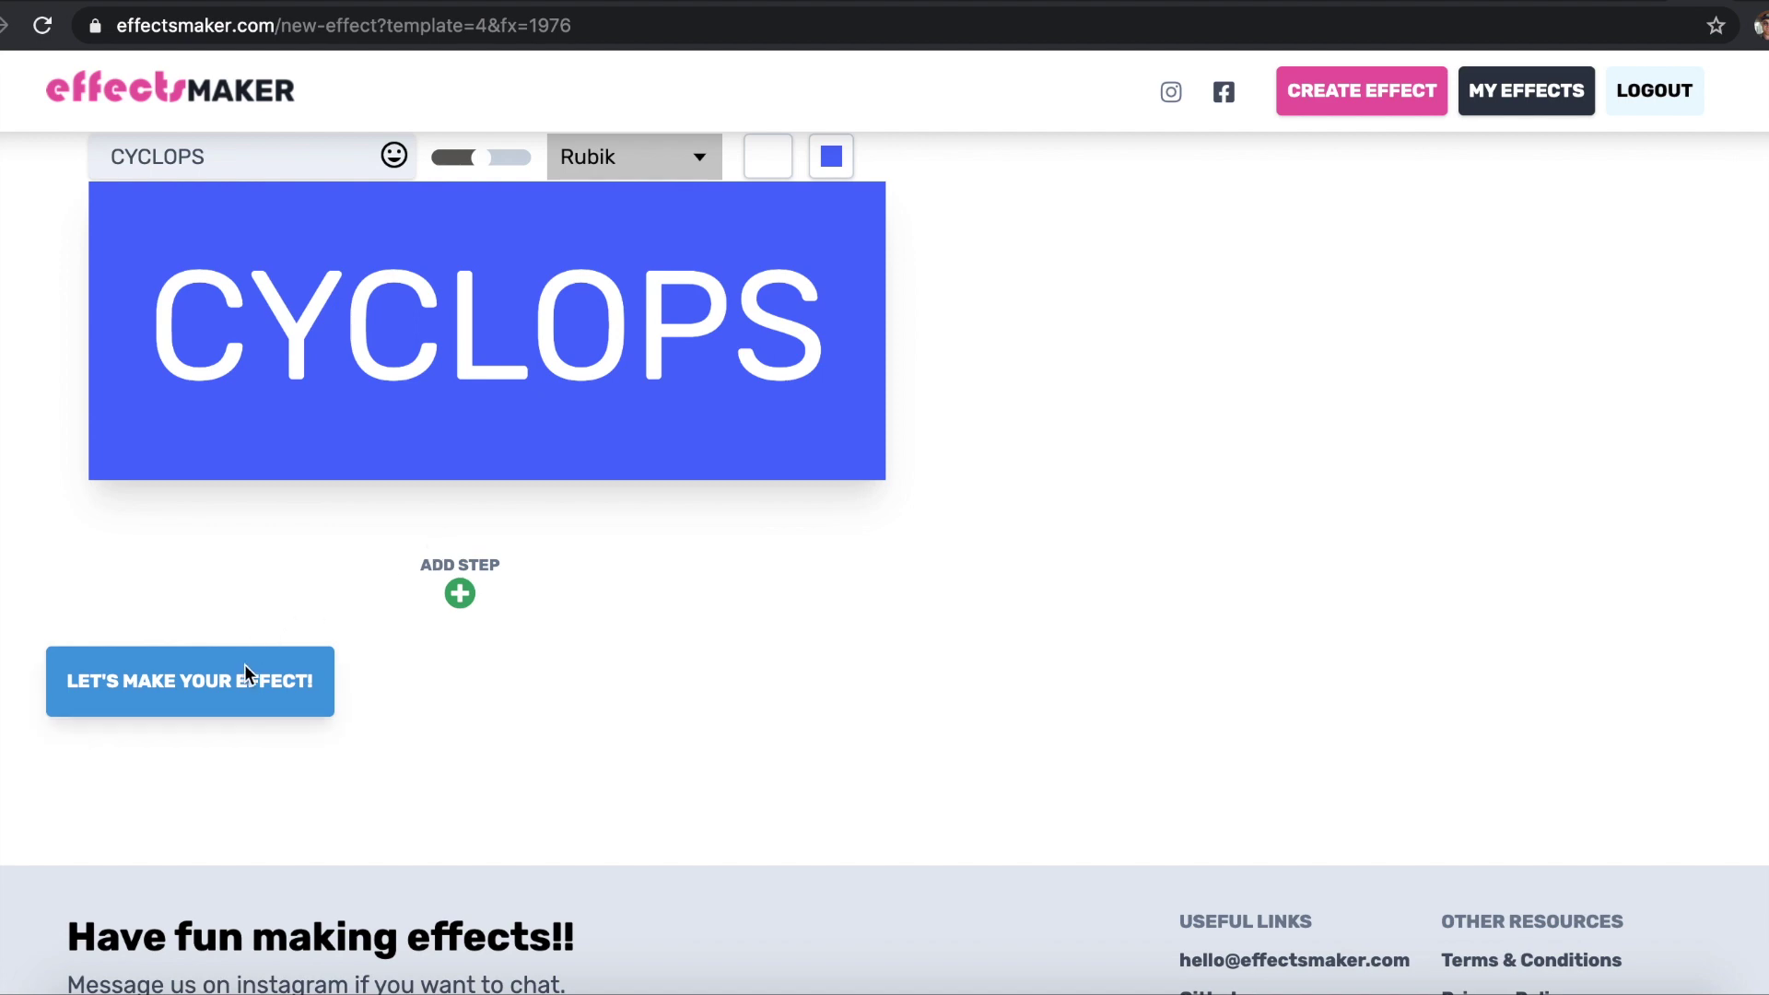
left_click(288, 706)
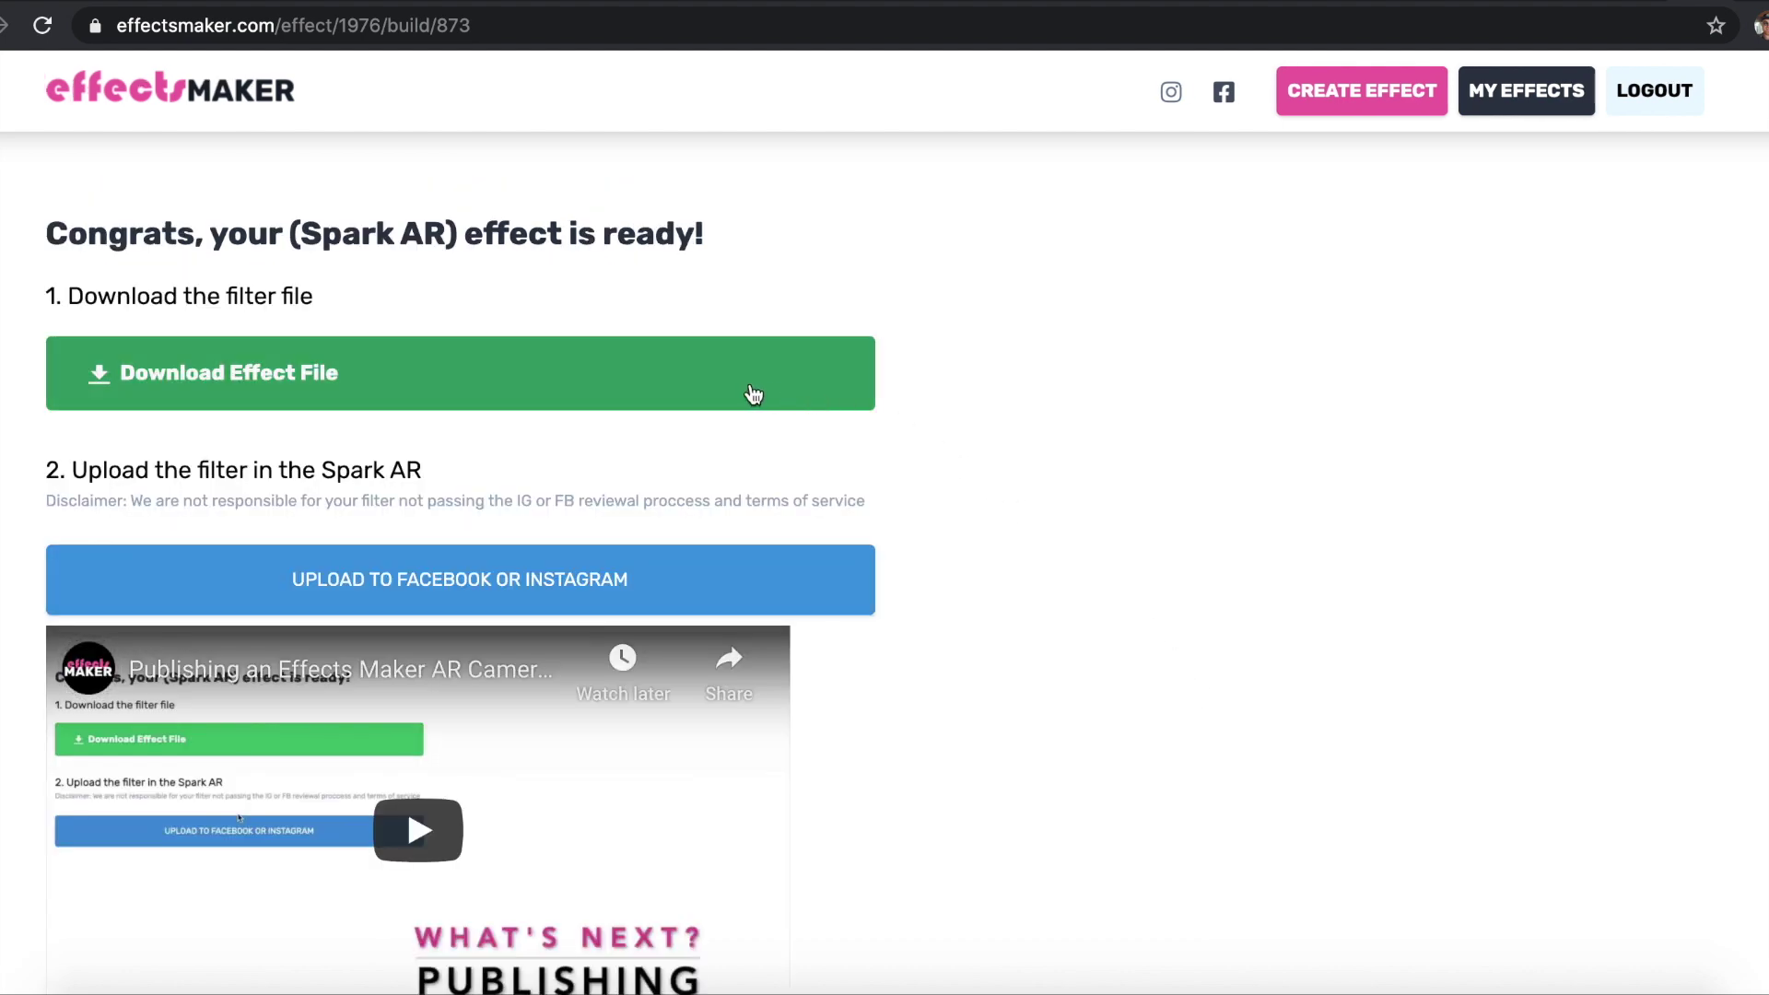
Step: Download the finished effect as an .arexport file of about 1.2 MB
left_click(728, 395)
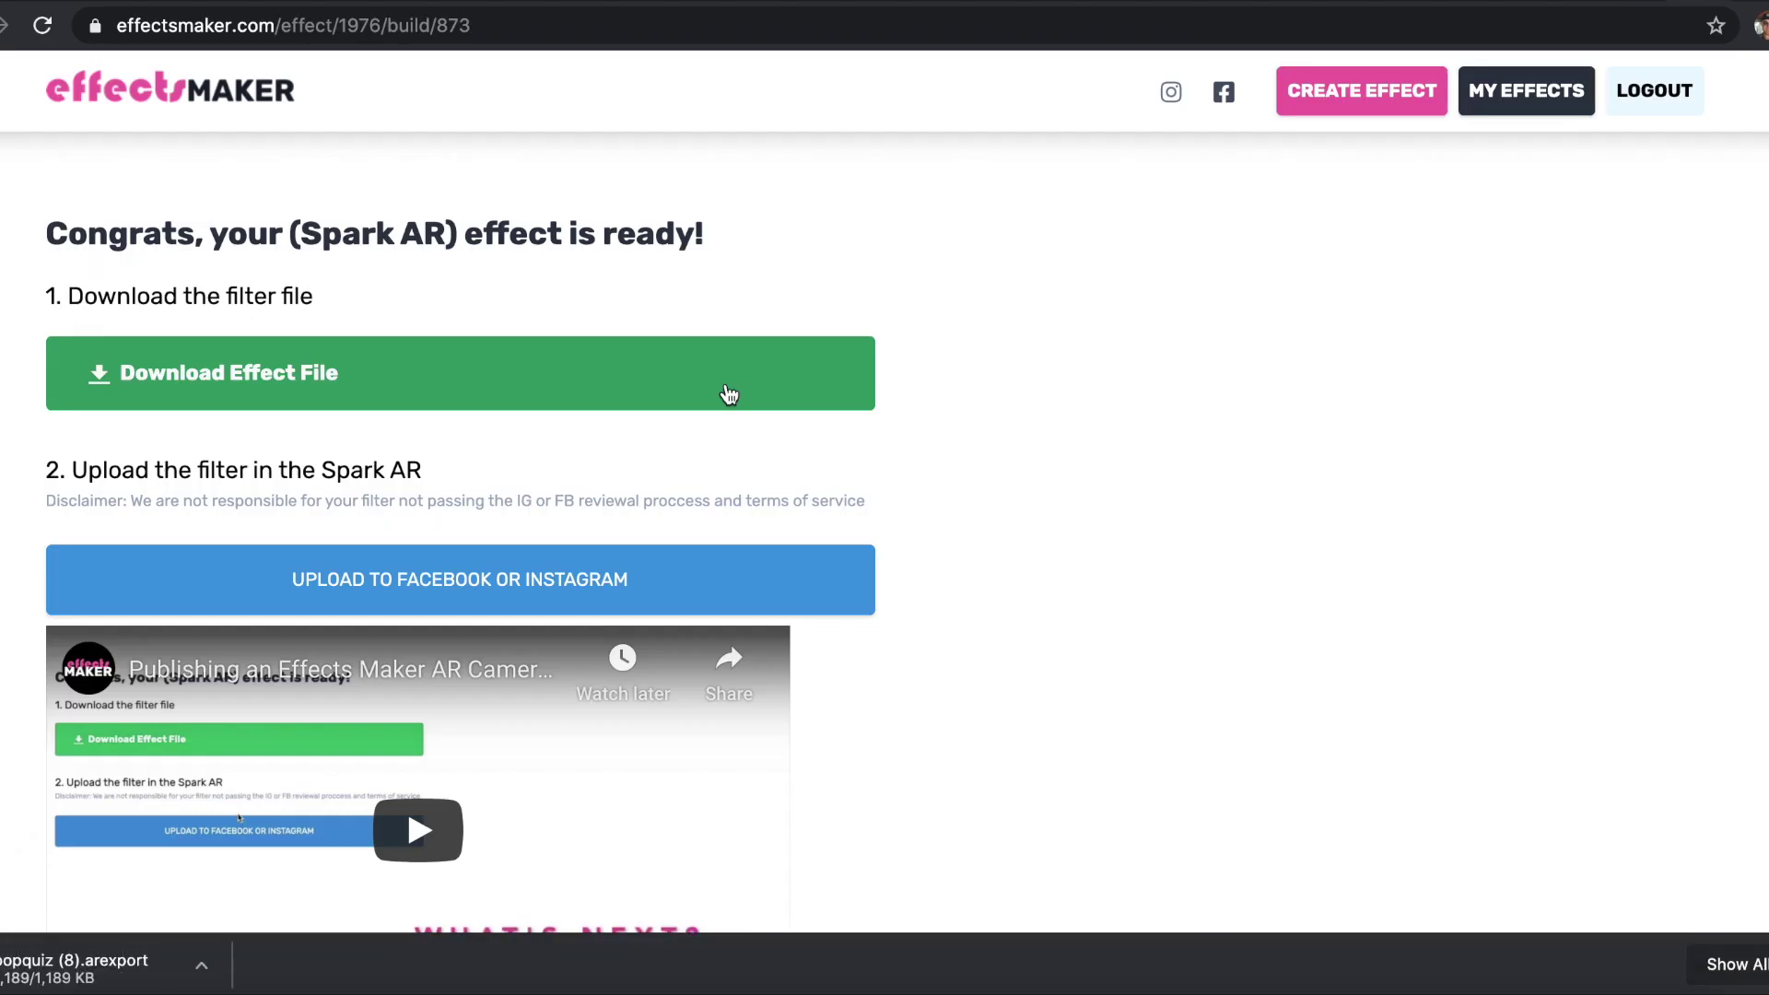